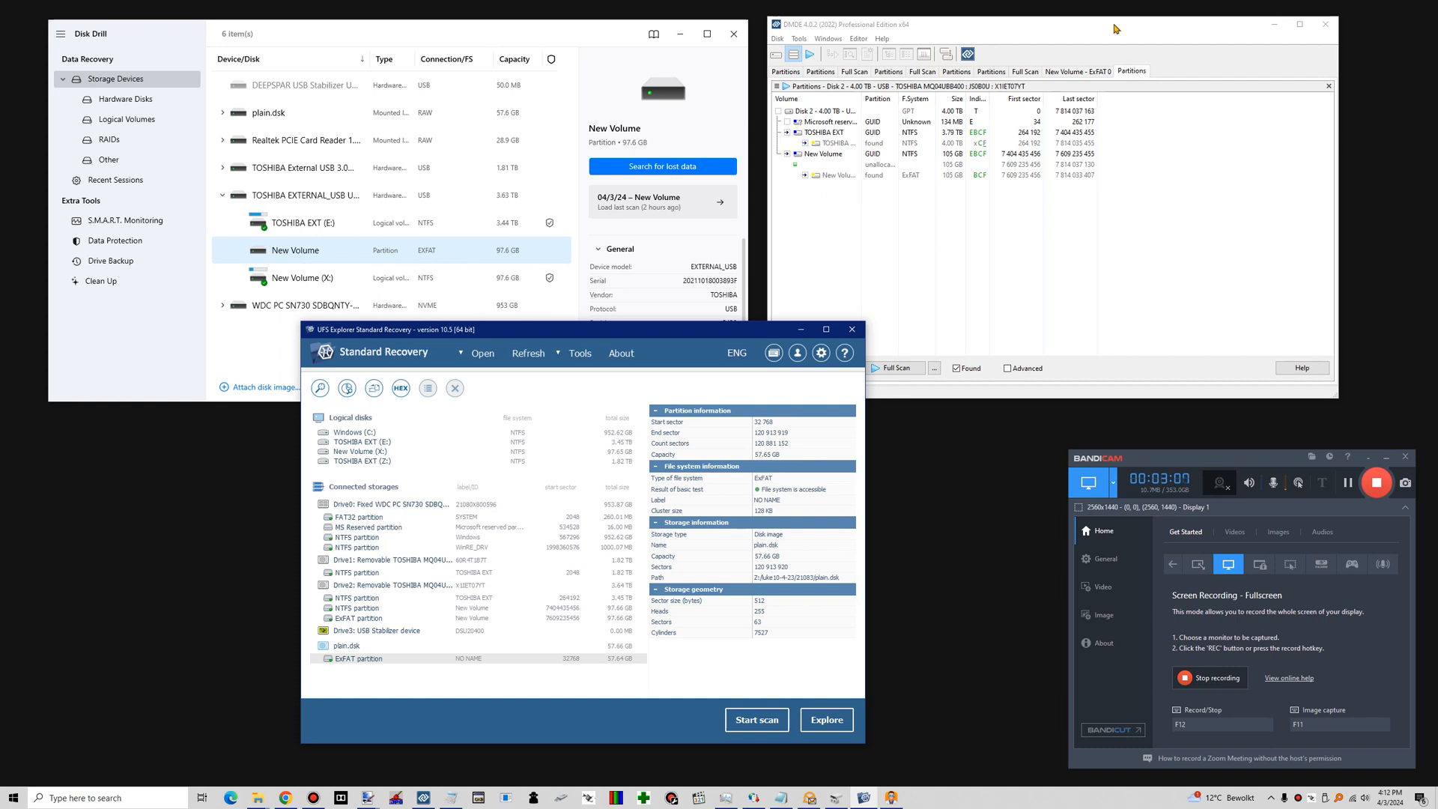
Switch to Disk Drill and open the byte-to-byte disk image backup settings for the exFAT New Volume partition
{"action": "left_click", "coordinate": [520, 38]}
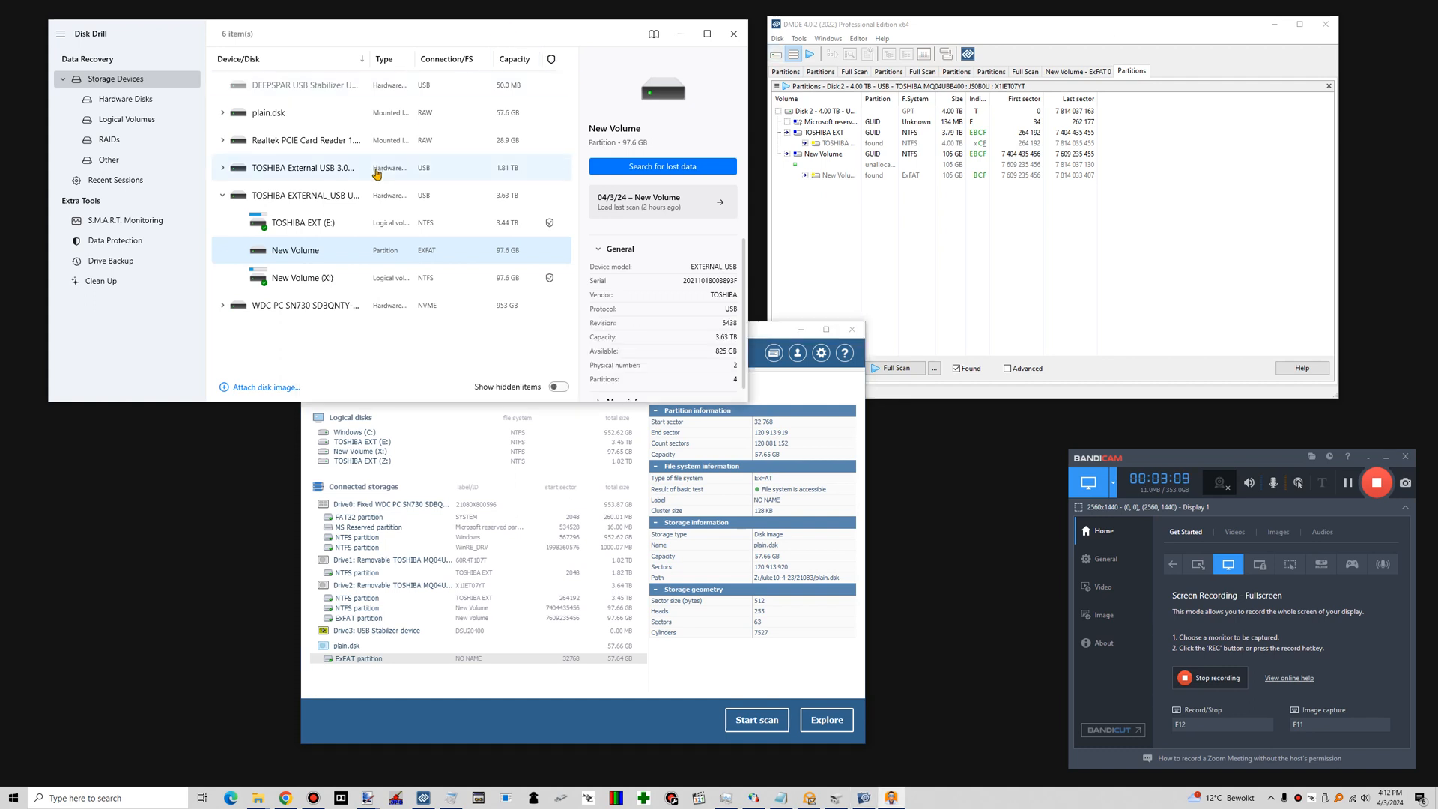
{"action": "right_click", "coordinate": [337, 255]}
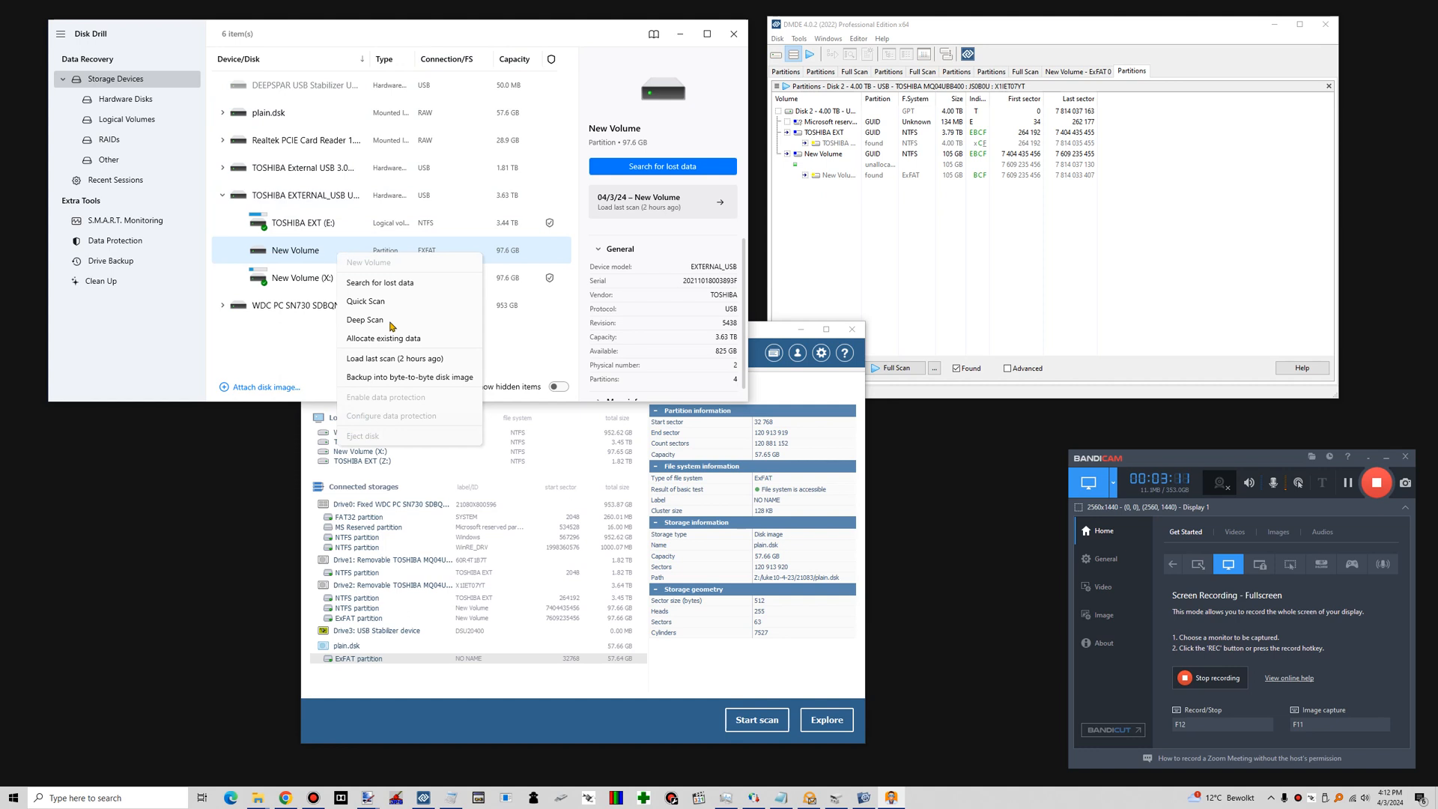
{"action": "left_click", "coordinate": [409, 378]}
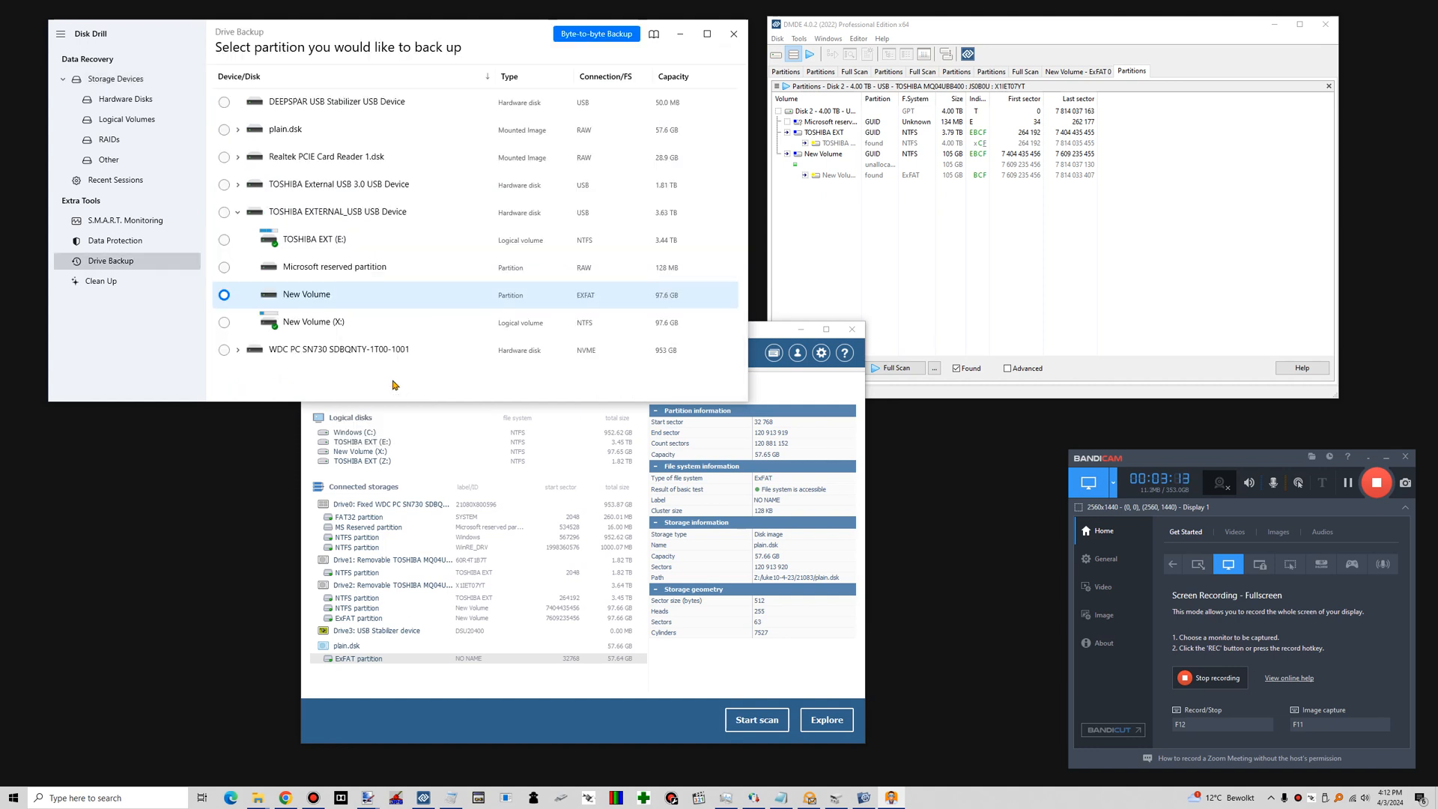
{"action": "left_click", "coordinate": [599, 39]}
{"action": "left_click_drag", "start_coordinate": [399, 120], "coordinate": [441, 131]}
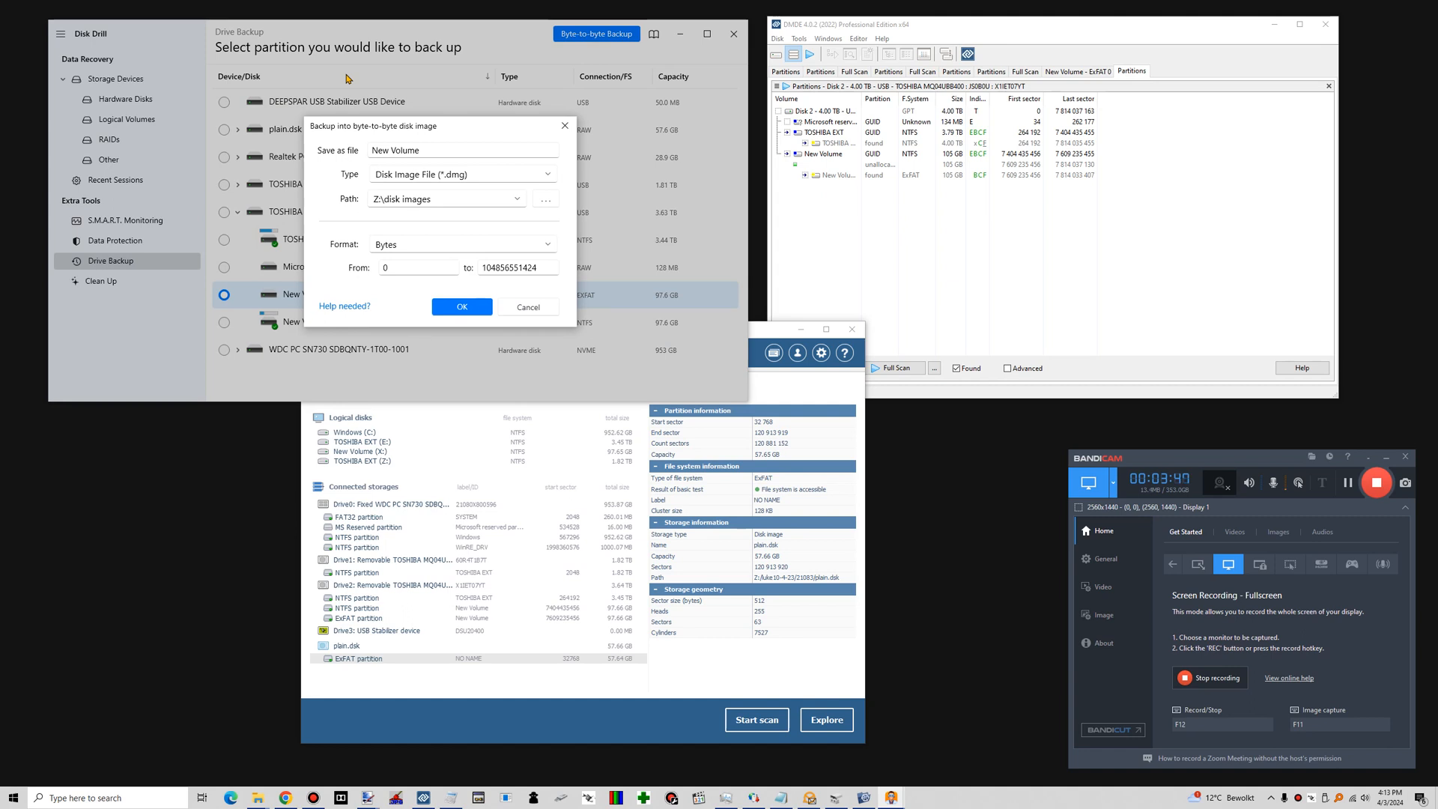
{"action": "left_click_drag", "start_coordinate": [379, 135], "coordinate": [349, 118]}
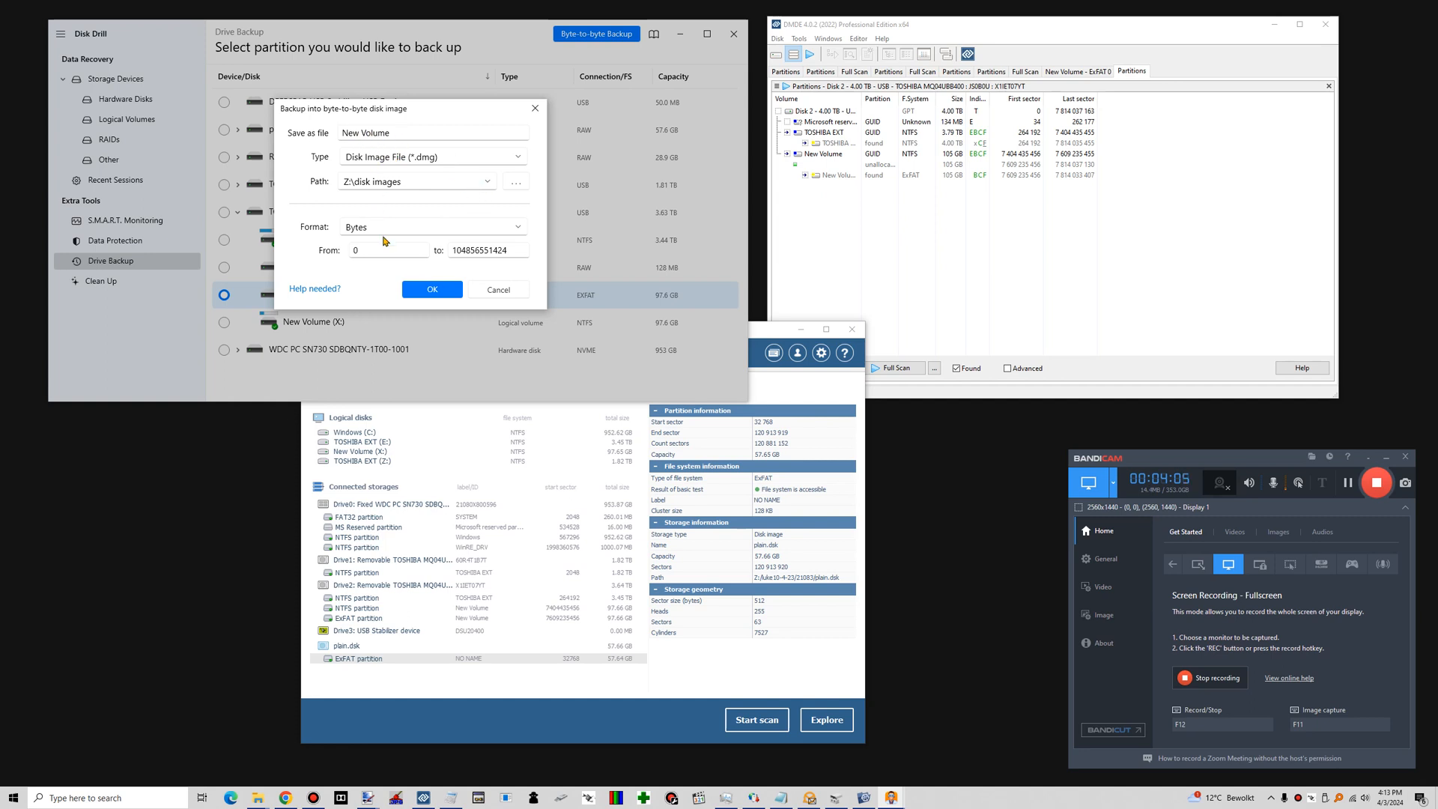
Check the image file types available for the backup and keep Disk Image File (*.dmg)
{"action": "left_click", "coordinate": [517, 159]}
{"action": "left_click", "coordinate": [516, 159]}
{"action": "left_click", "coordinate": [515, 157]}
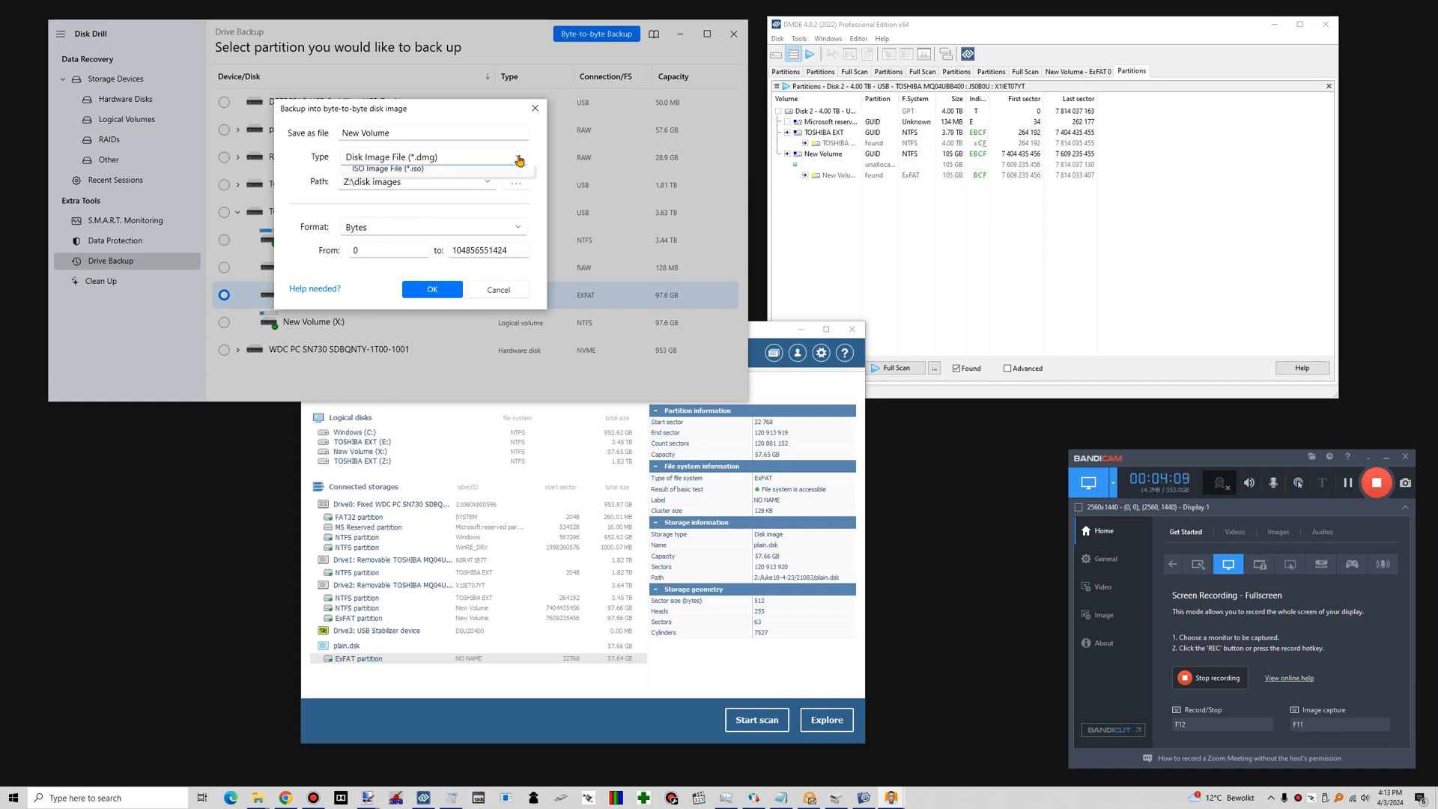
{"action": "left_click", "coordinate": [408, 177]}
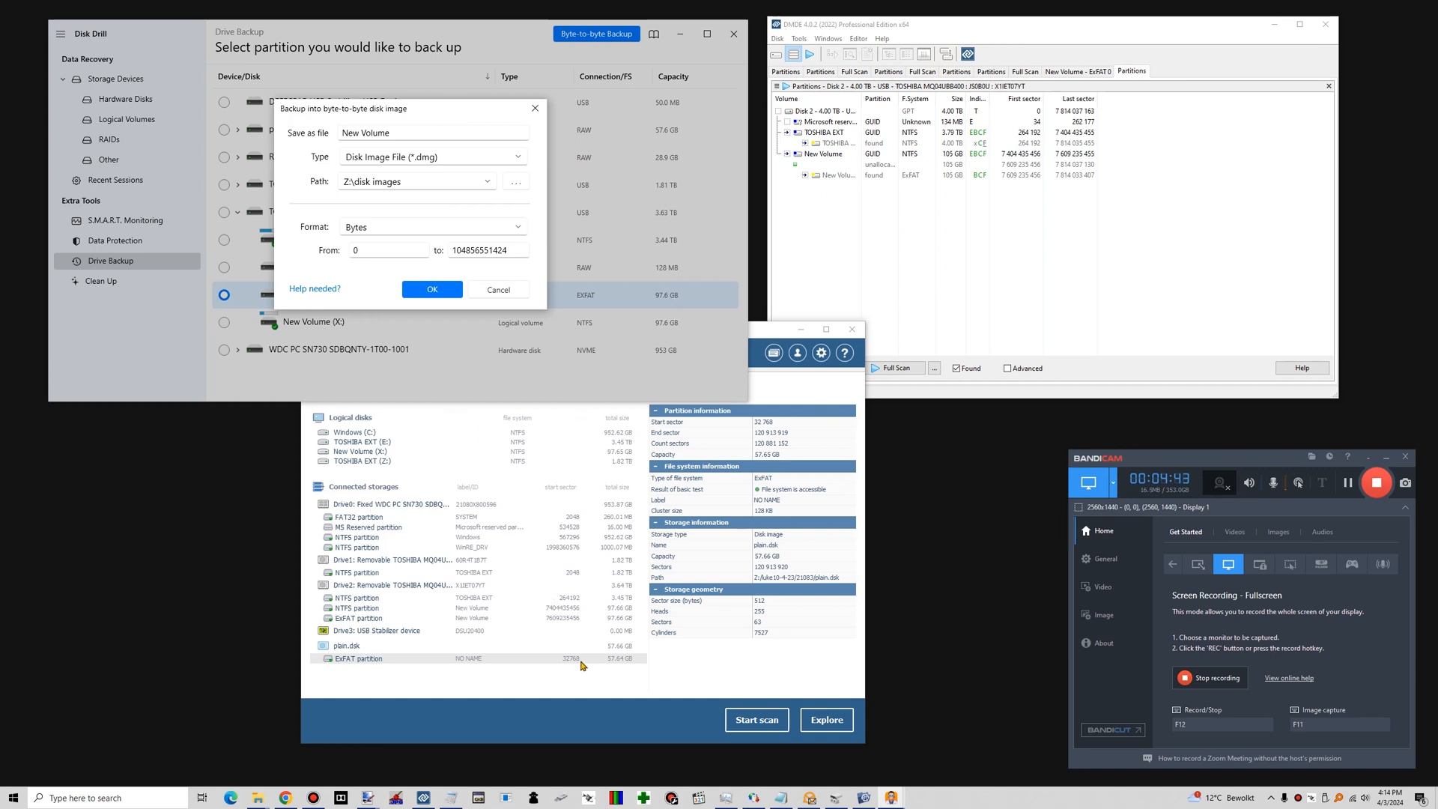
{"action": "left_click", "coordinate": [603, 717]}
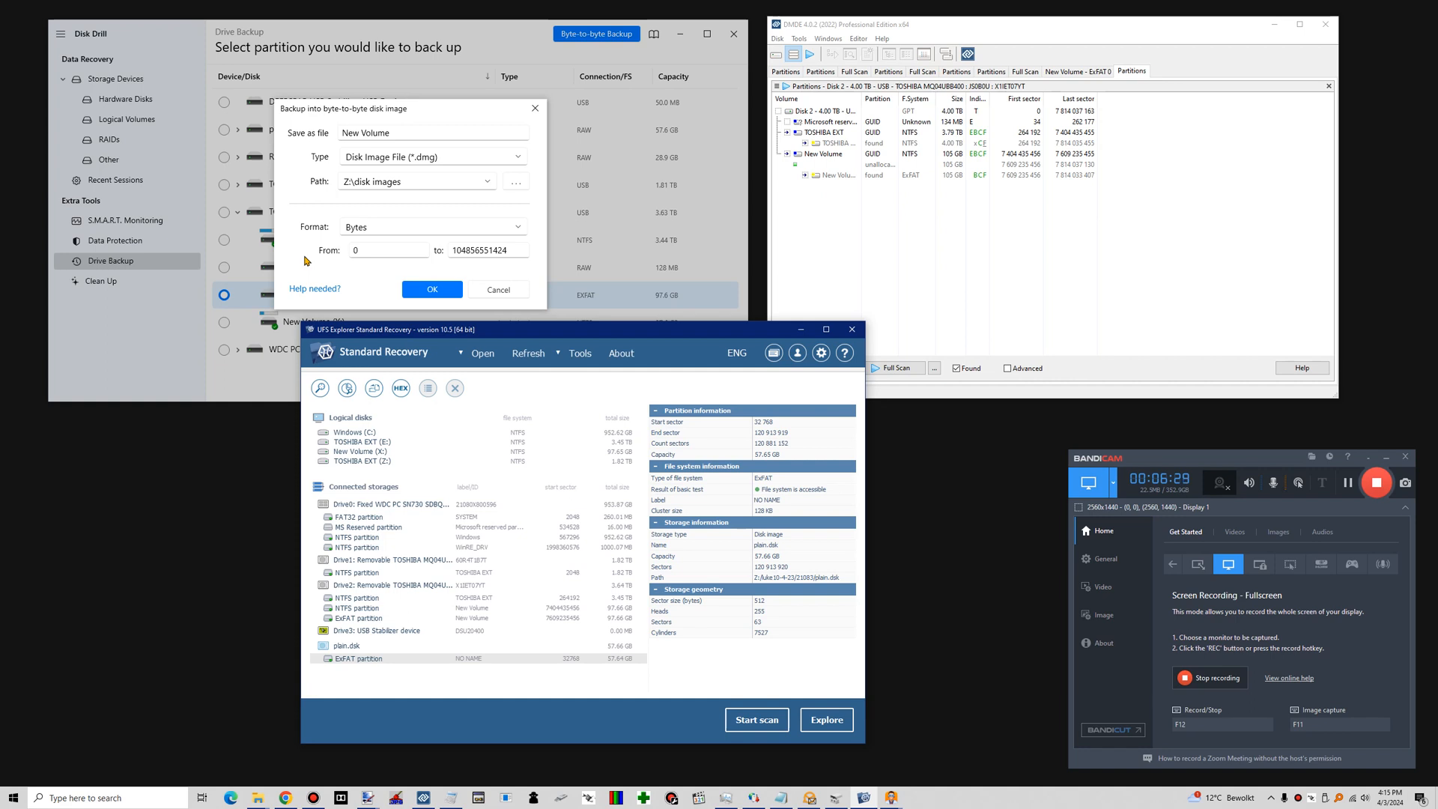
{"action": "left_click", "coordinate": [337, 112]}
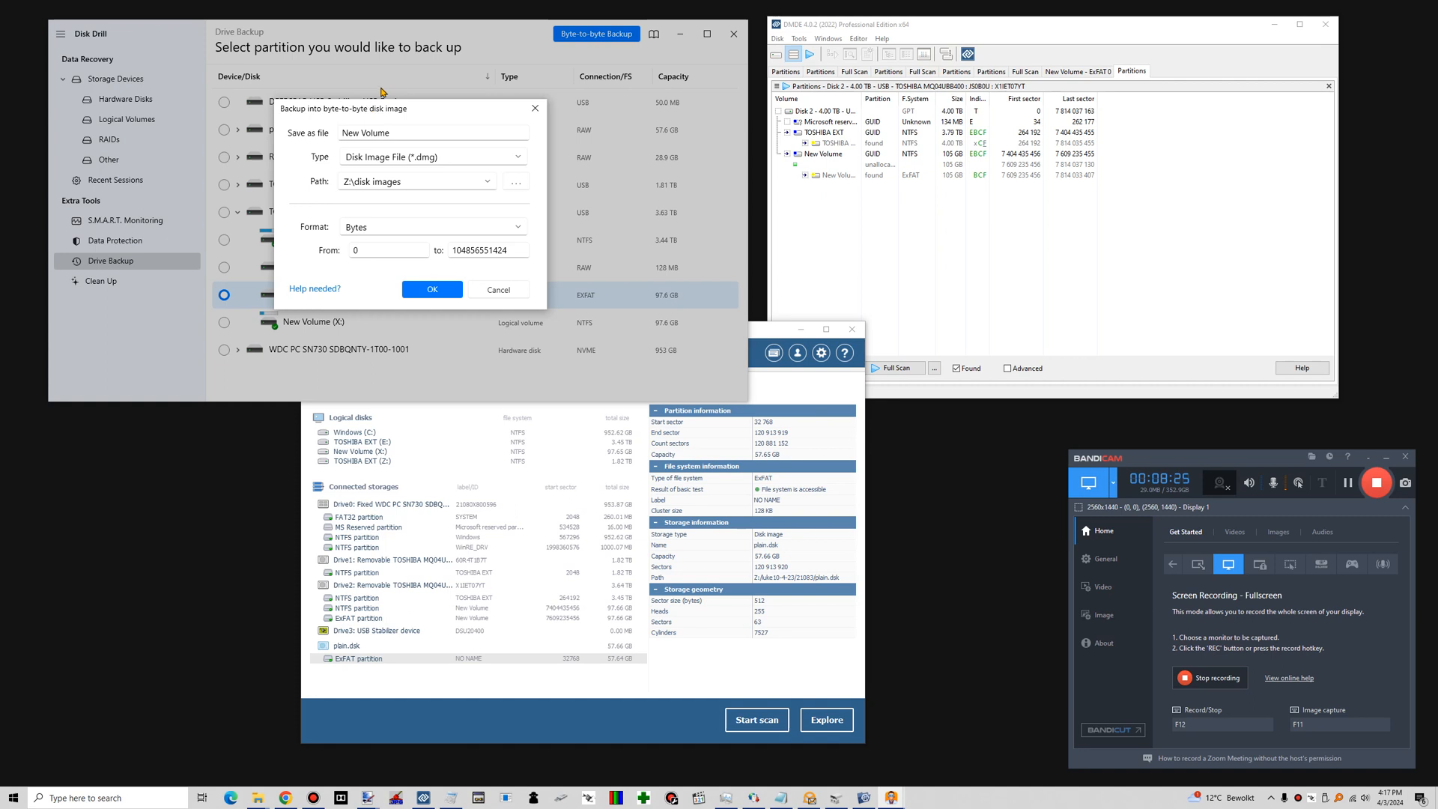
{"action": "left_click_drag", "start_coordinate": [389, 109], "coordinate": [367, 101]}
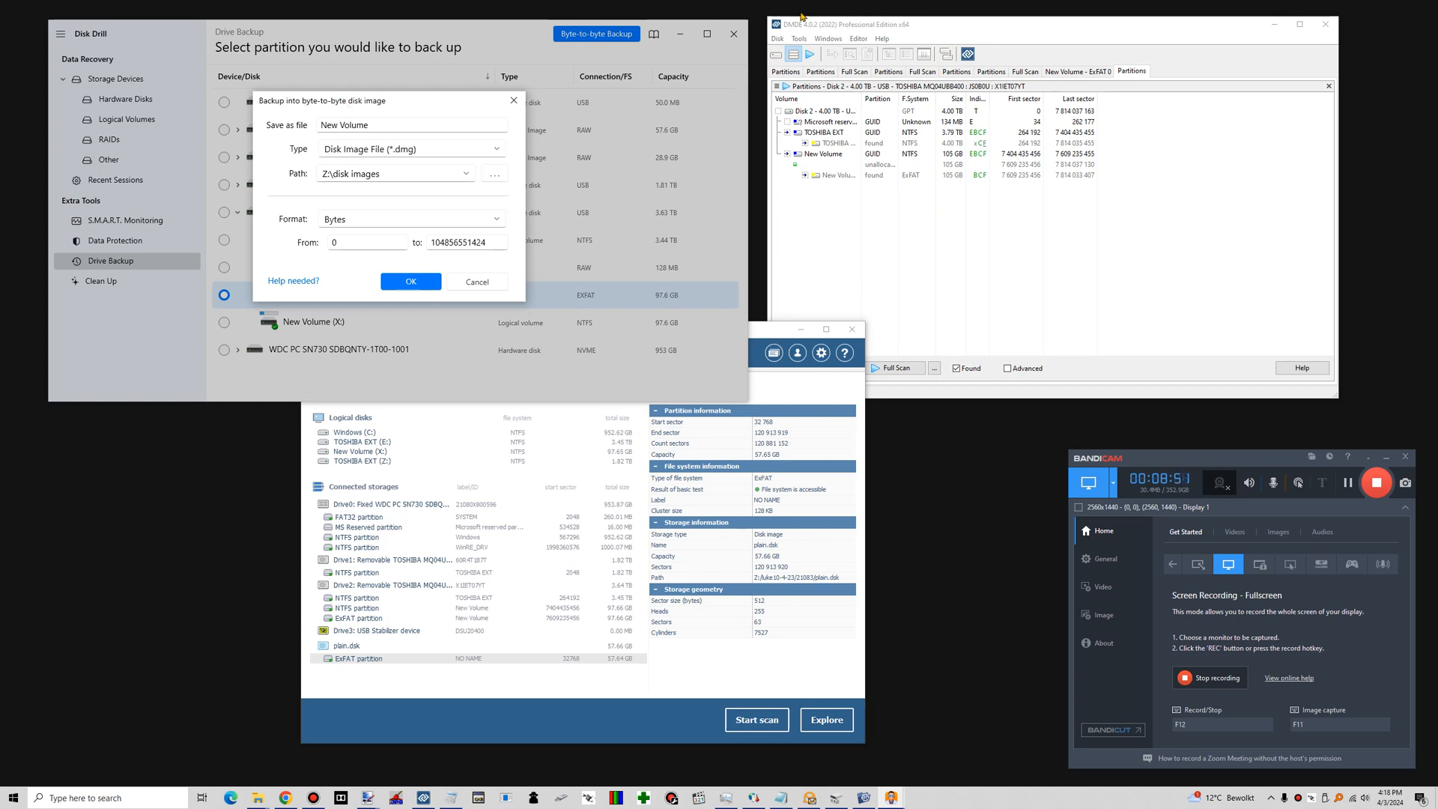
{"action": "left_click", "coordinate": [994, 30]}
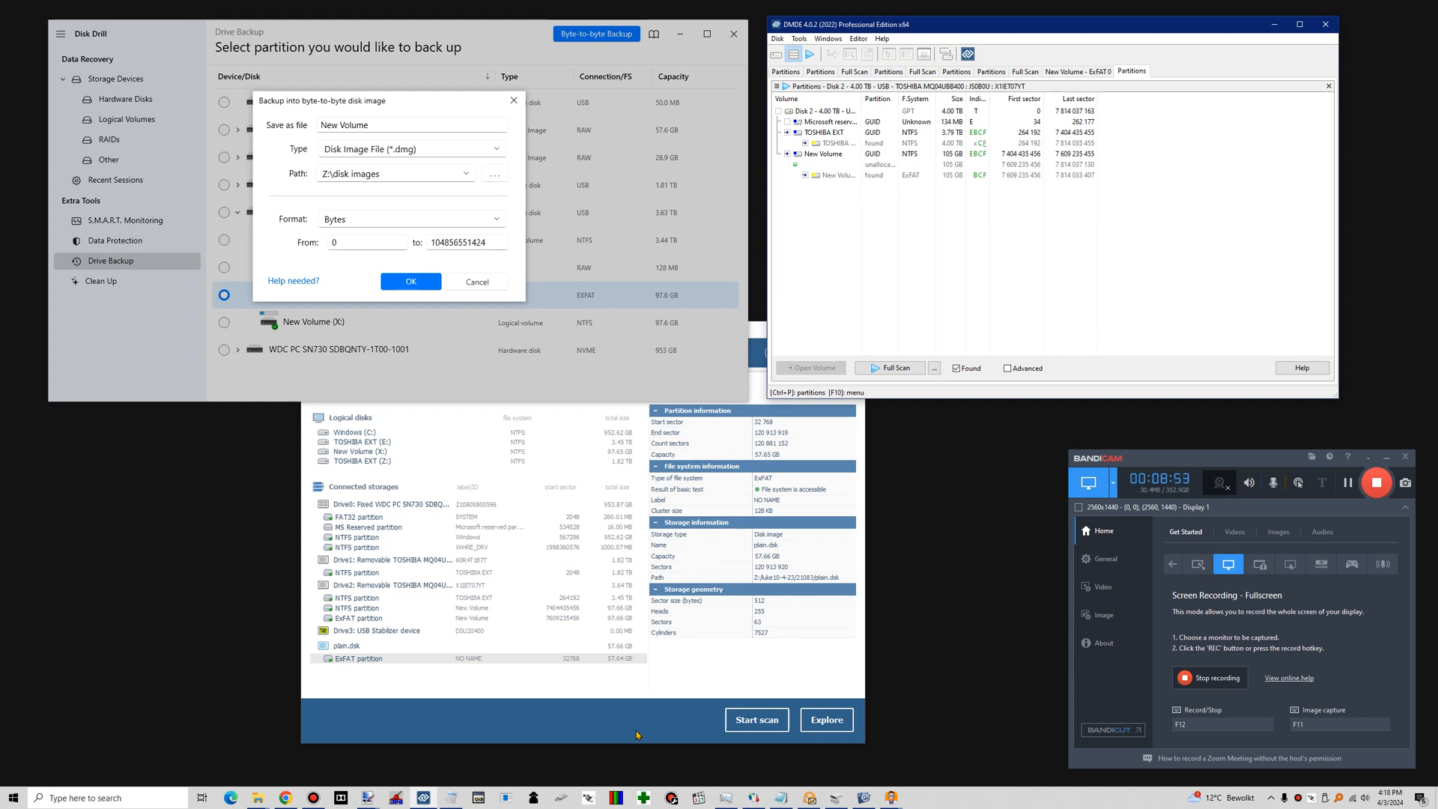
{"action": "left_click", "coordinate": [718, 545]}
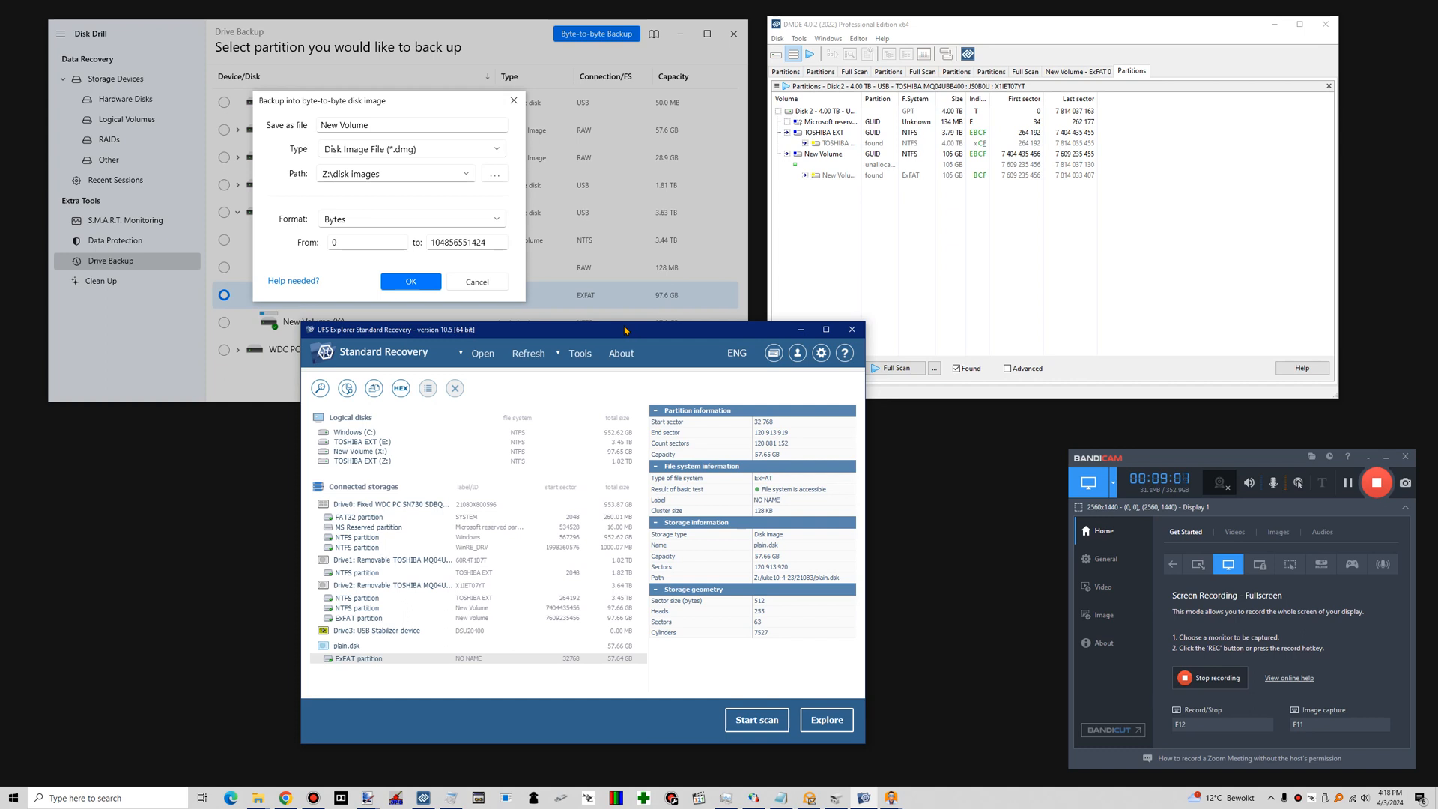
Switch to DMDE and open the image/clone creation settings for the found exFAT New Volume
{"action": "left_click", "coordinate": [1386, 457]}
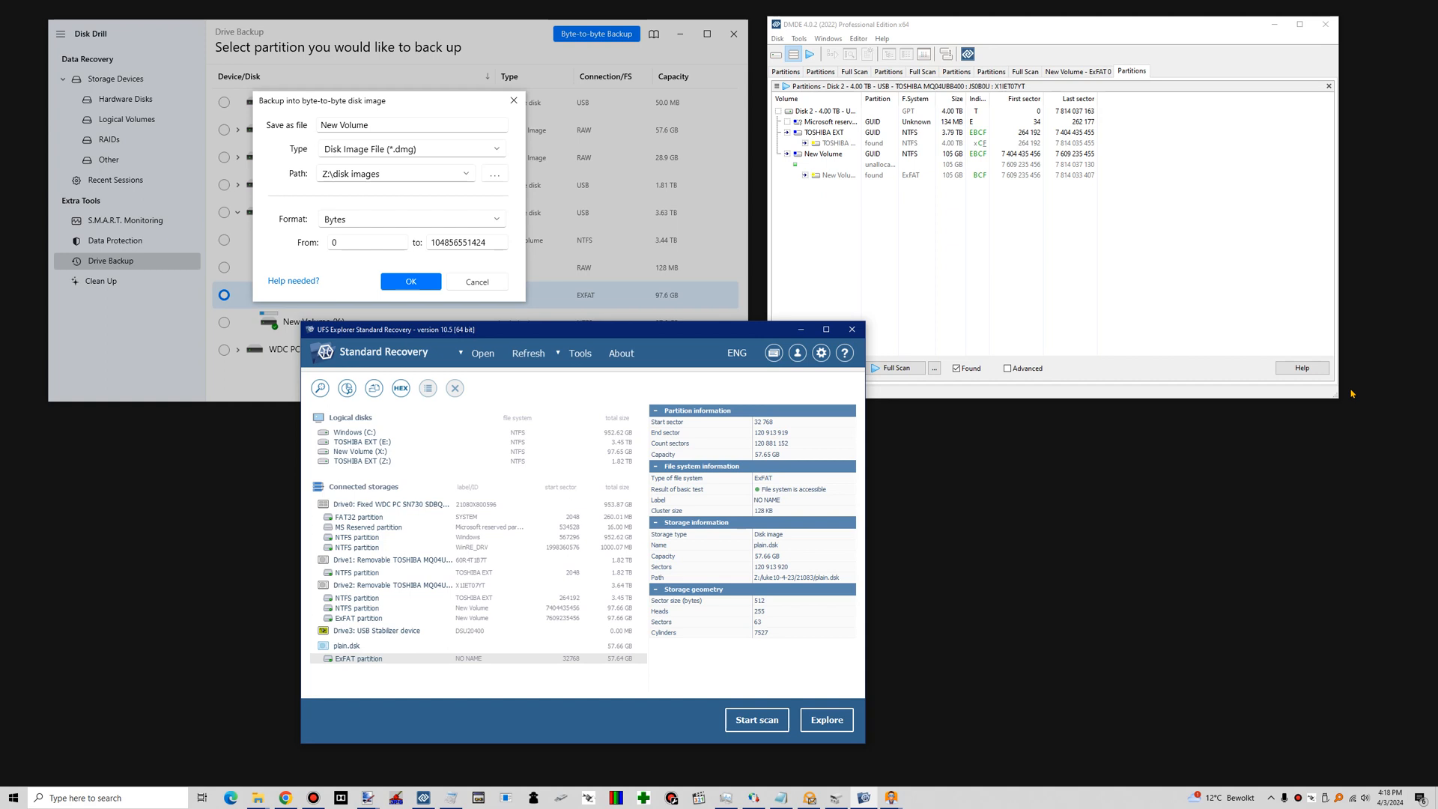
{"action": "right_click", "coordinate": [842, 175]}
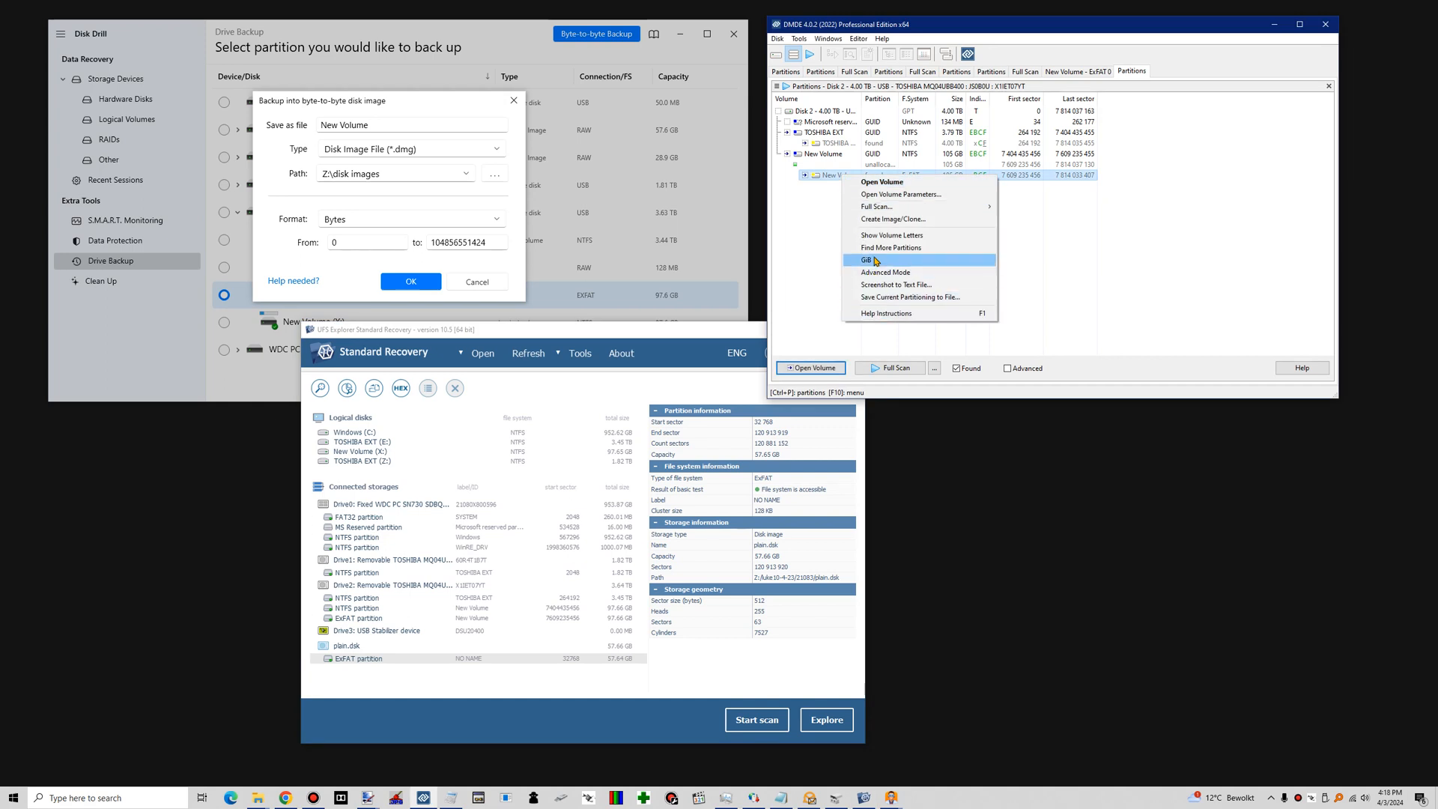
{"action": "left_click", "coordinate": [895, 219]}
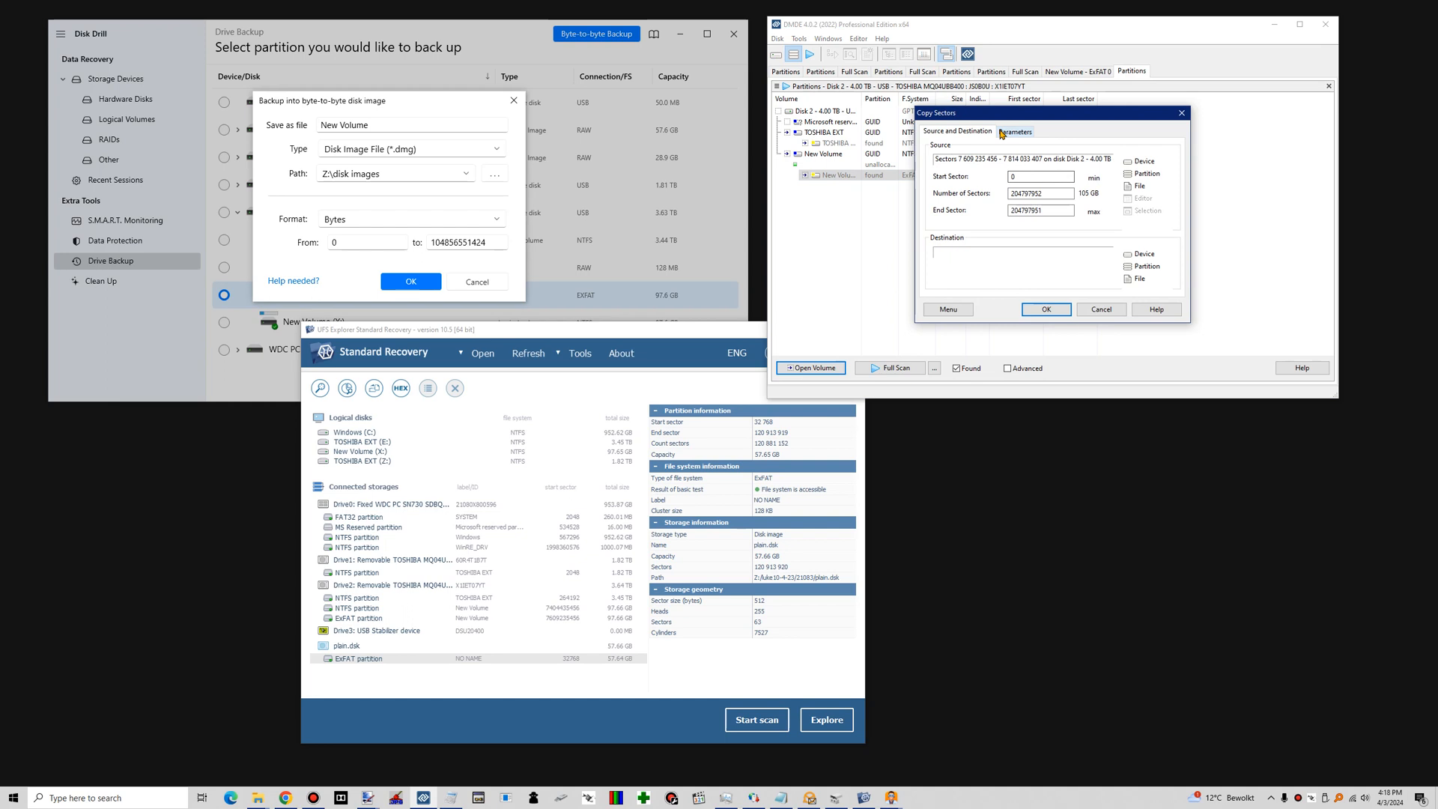
{"action": "right_click", "coordinate": [367, 663]}
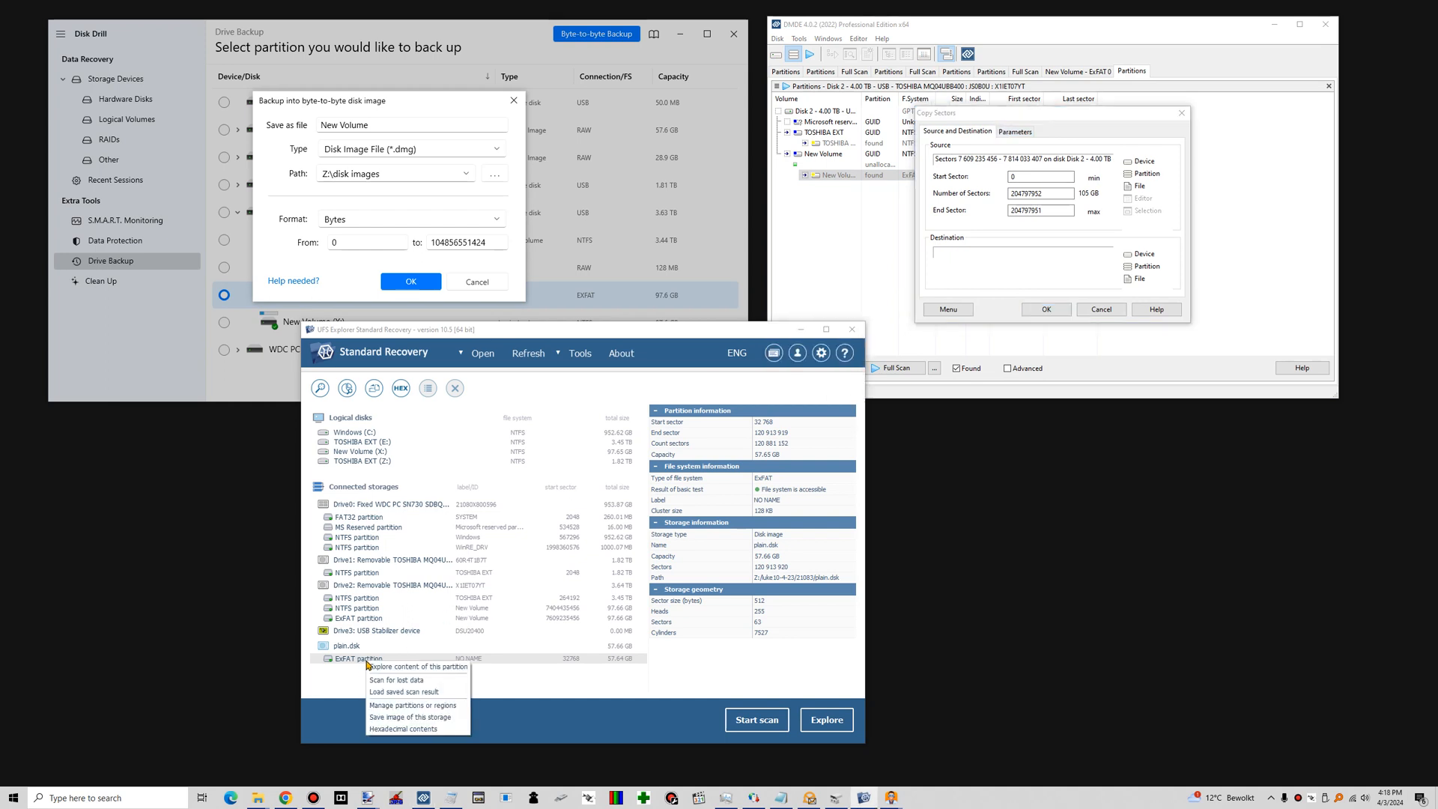
{"action": "left_click", "coordinate": [401, 718]}
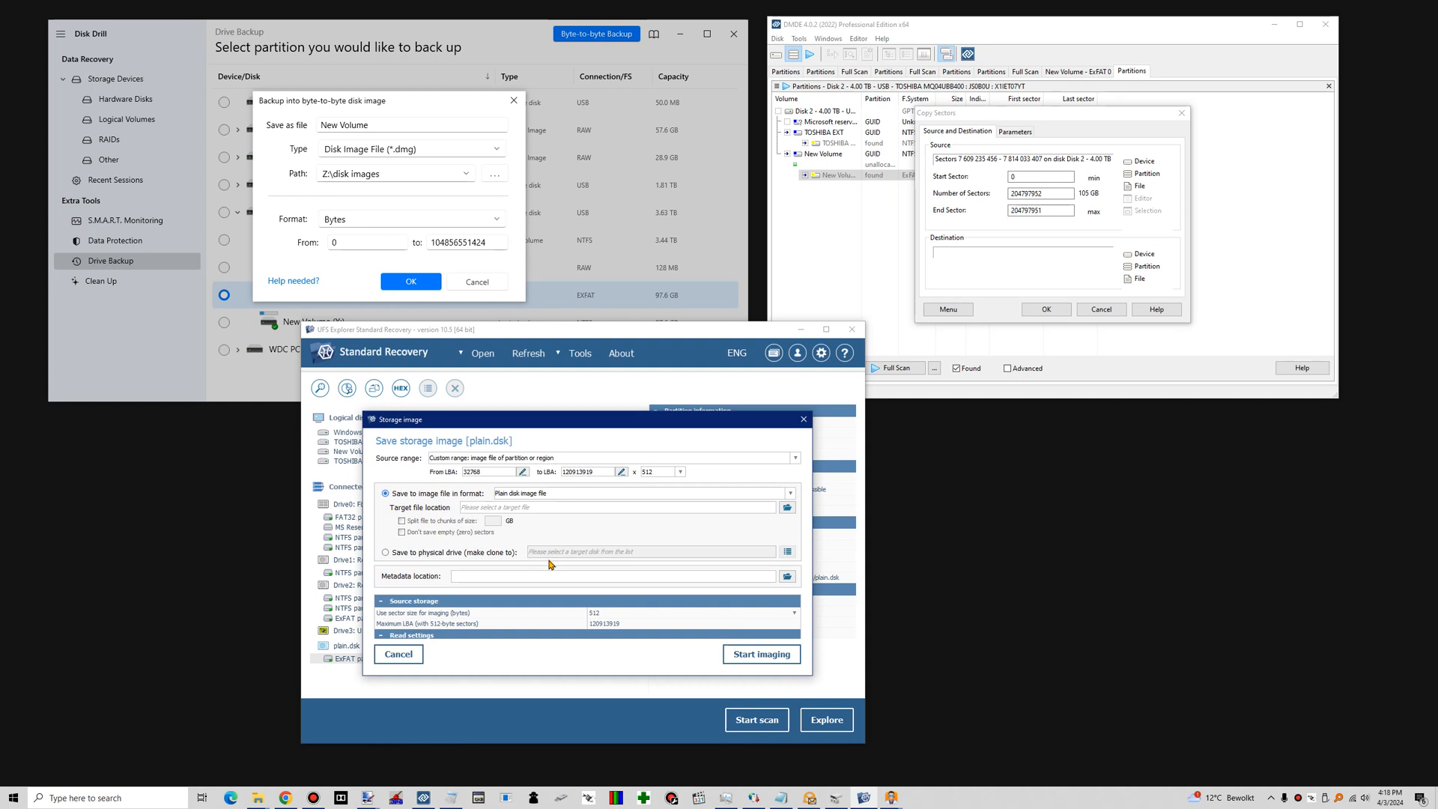
{"action": "left_click", "coordinate": [399, 654]}
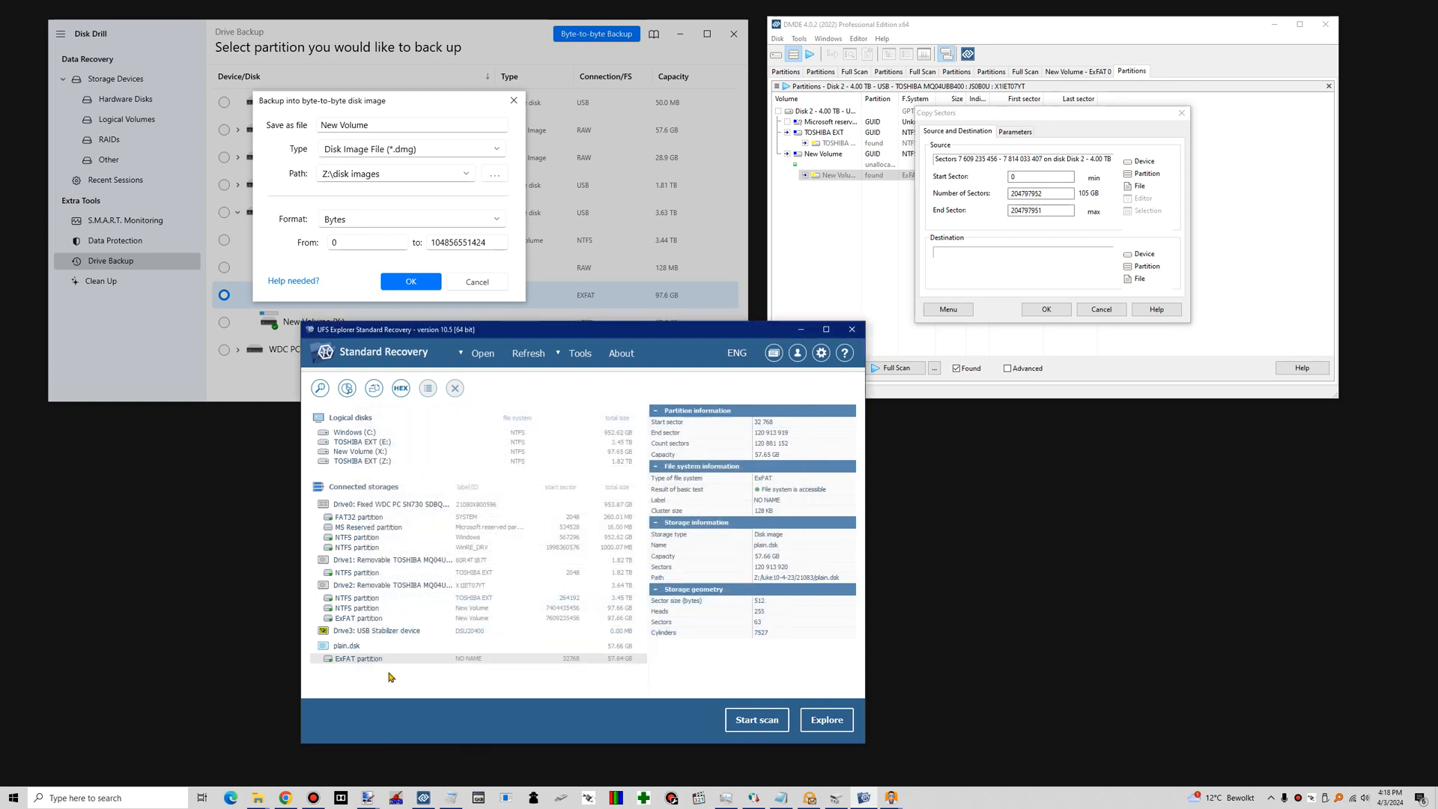
{"action": "right_click", "coordinate": [351, 649]}
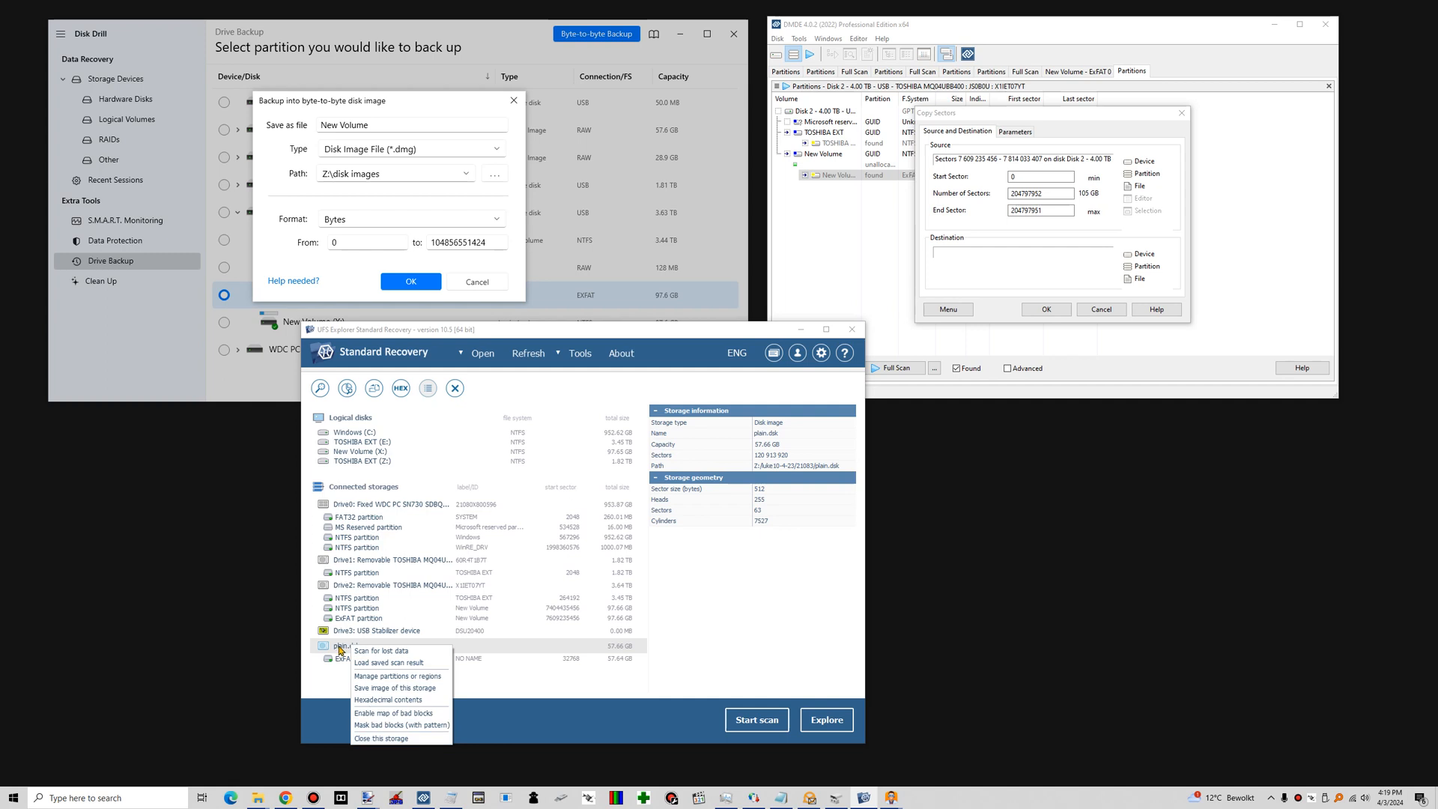
{"action": "left_click", "coordinate": [369, 594]}
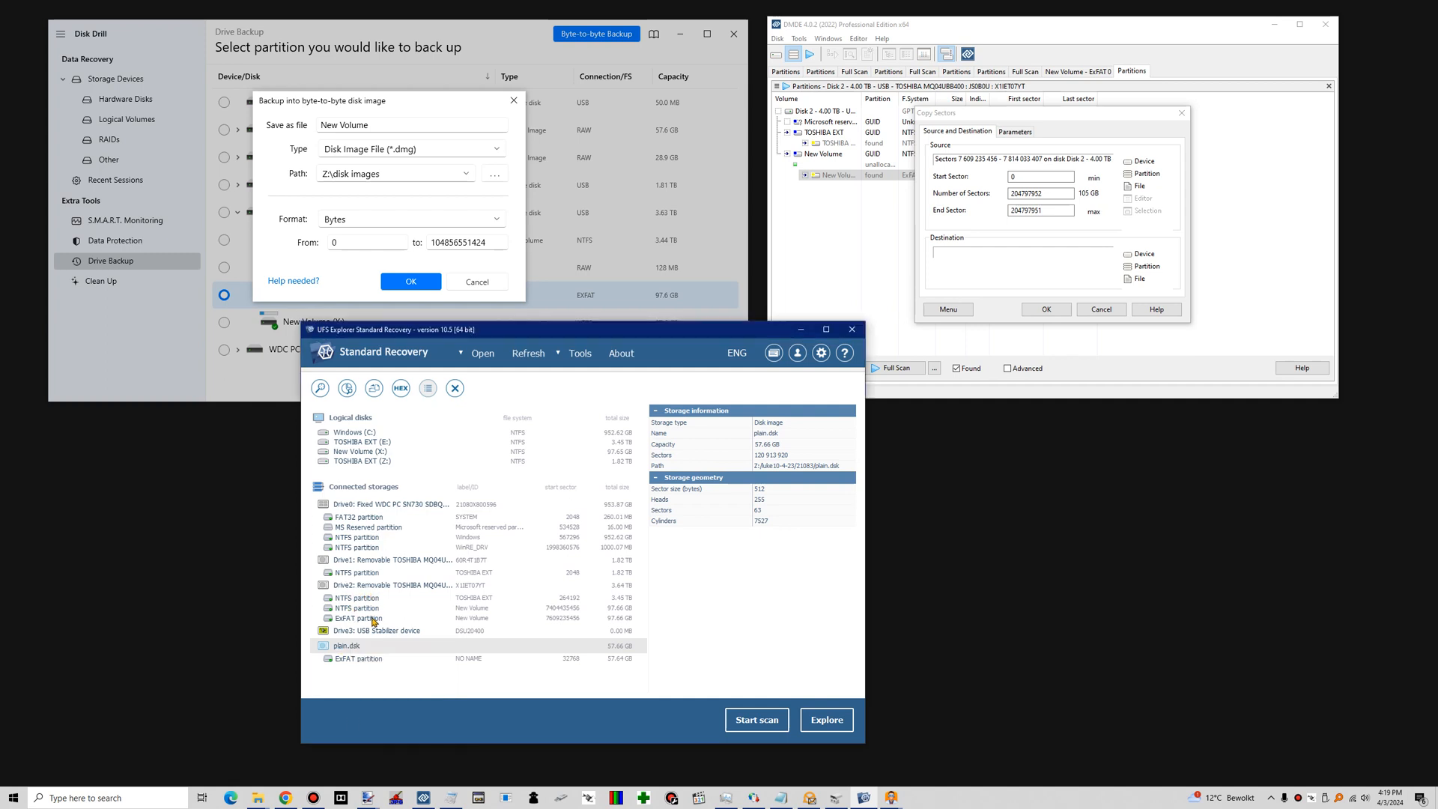
In UFS Explorer, open the image-saving settings for Drive2's ExFAT New Volume partition and inspect its read direction and retry settings
{"action": "right_click", "coordinate": [374, 621]}
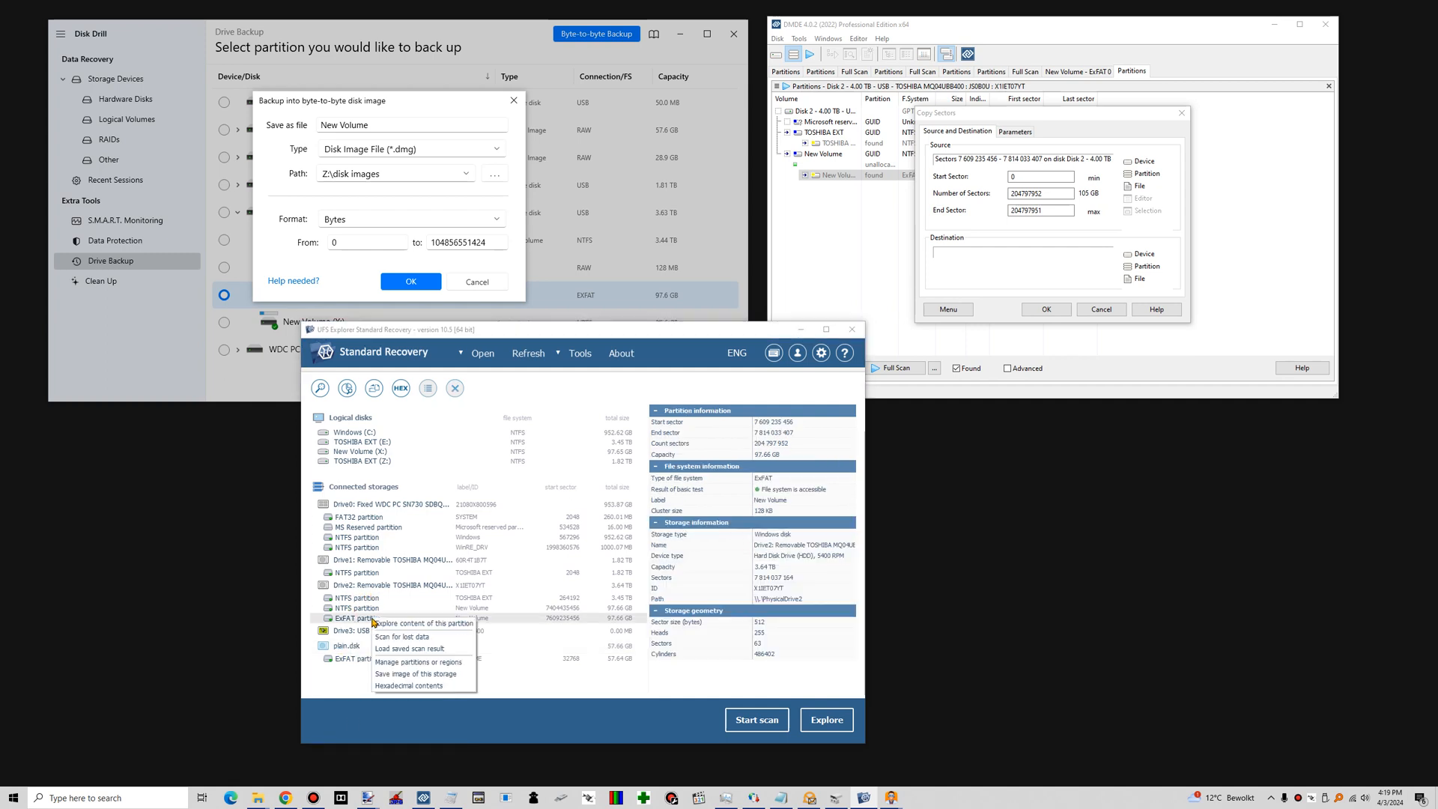
{"action": "left_click", "coordinate": [410, 674]}
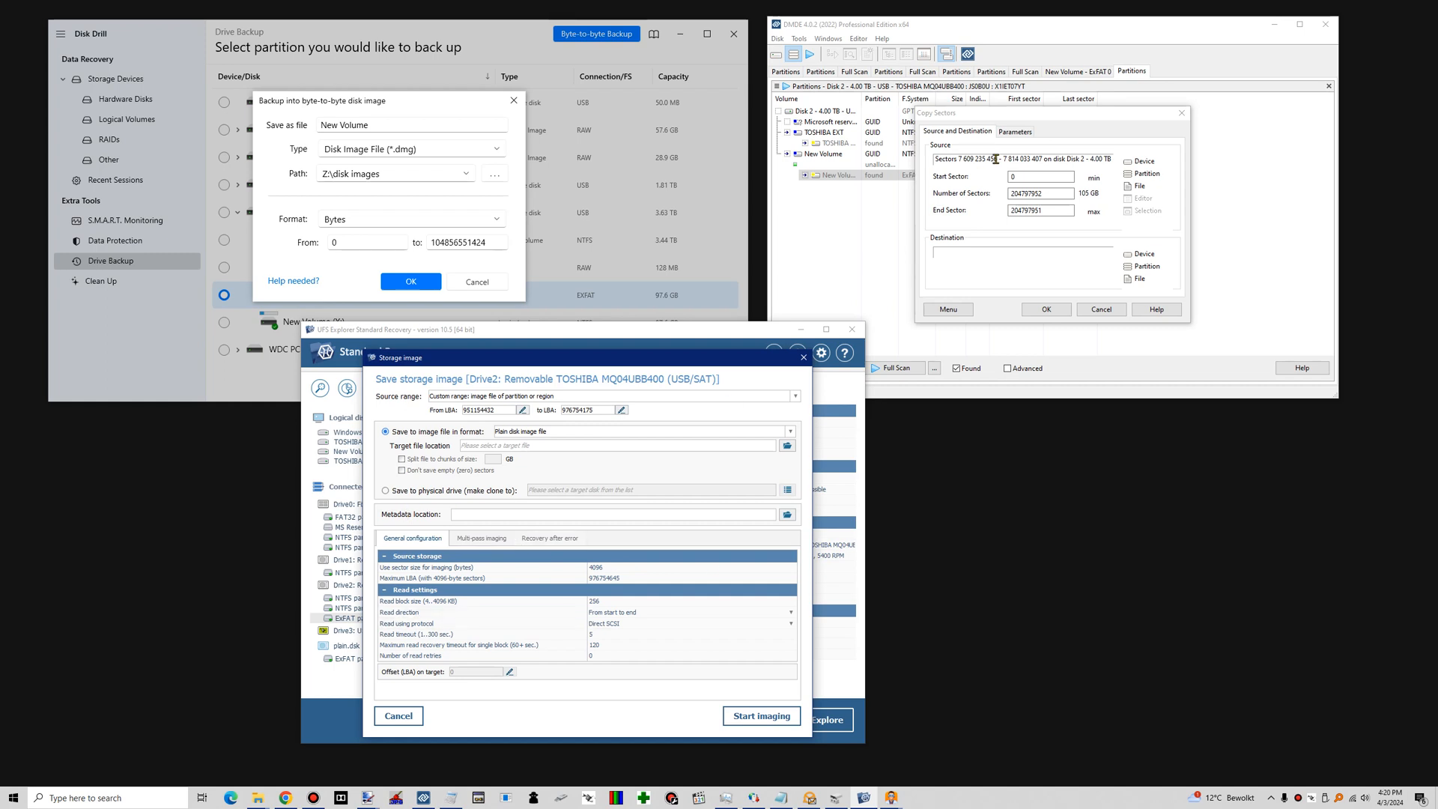
{"action": "left_click", "coordinate": [600, 614]}
{"action": "left_click", "coordinate": [596, 655]}
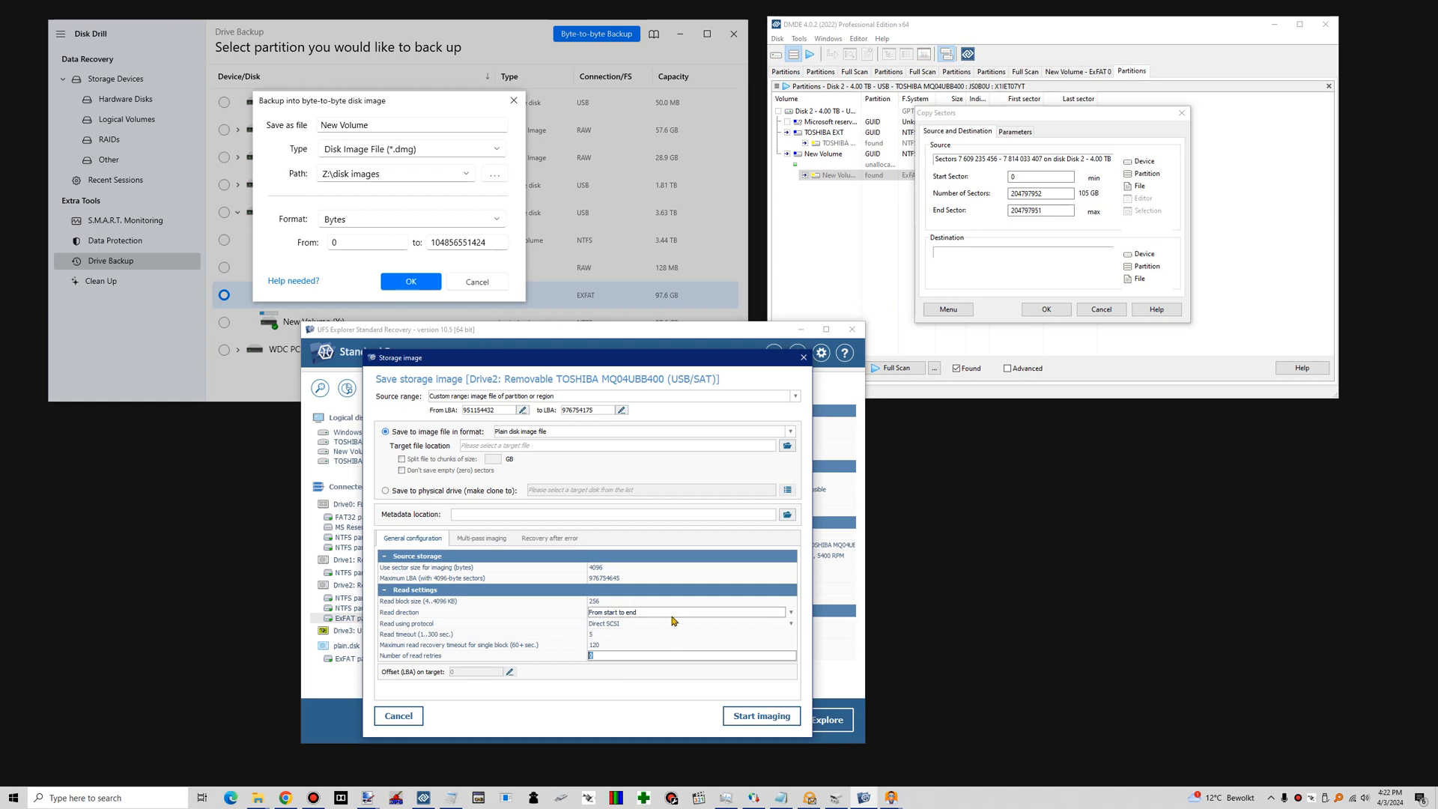
Switch to DMDE, open the source device I/O parameters for the sector copy and select the I/O SCSI interface
{"action": "left_click", "coordinate": [1018, 132]}
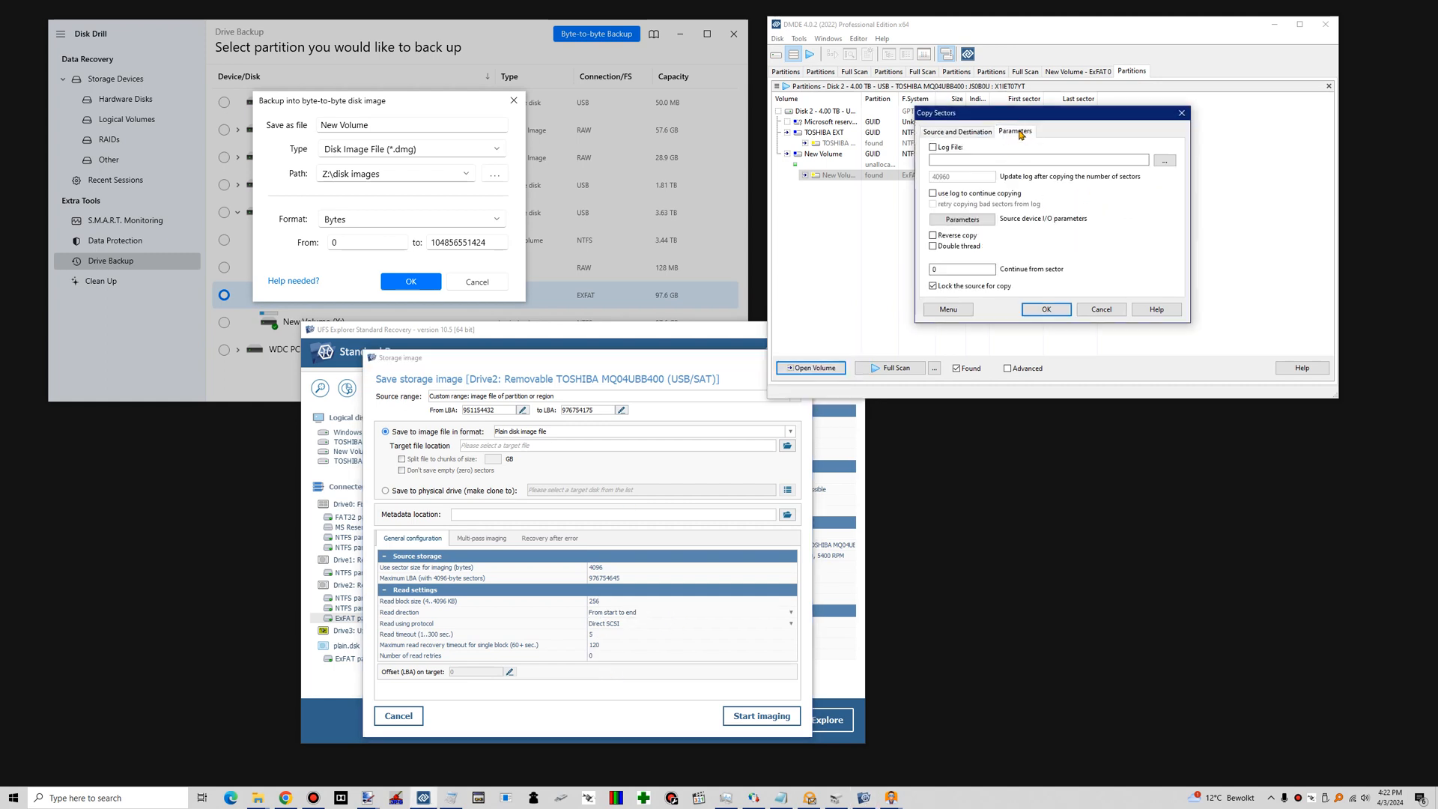
{"action": "left_click", "coordinate": [962, 219]}
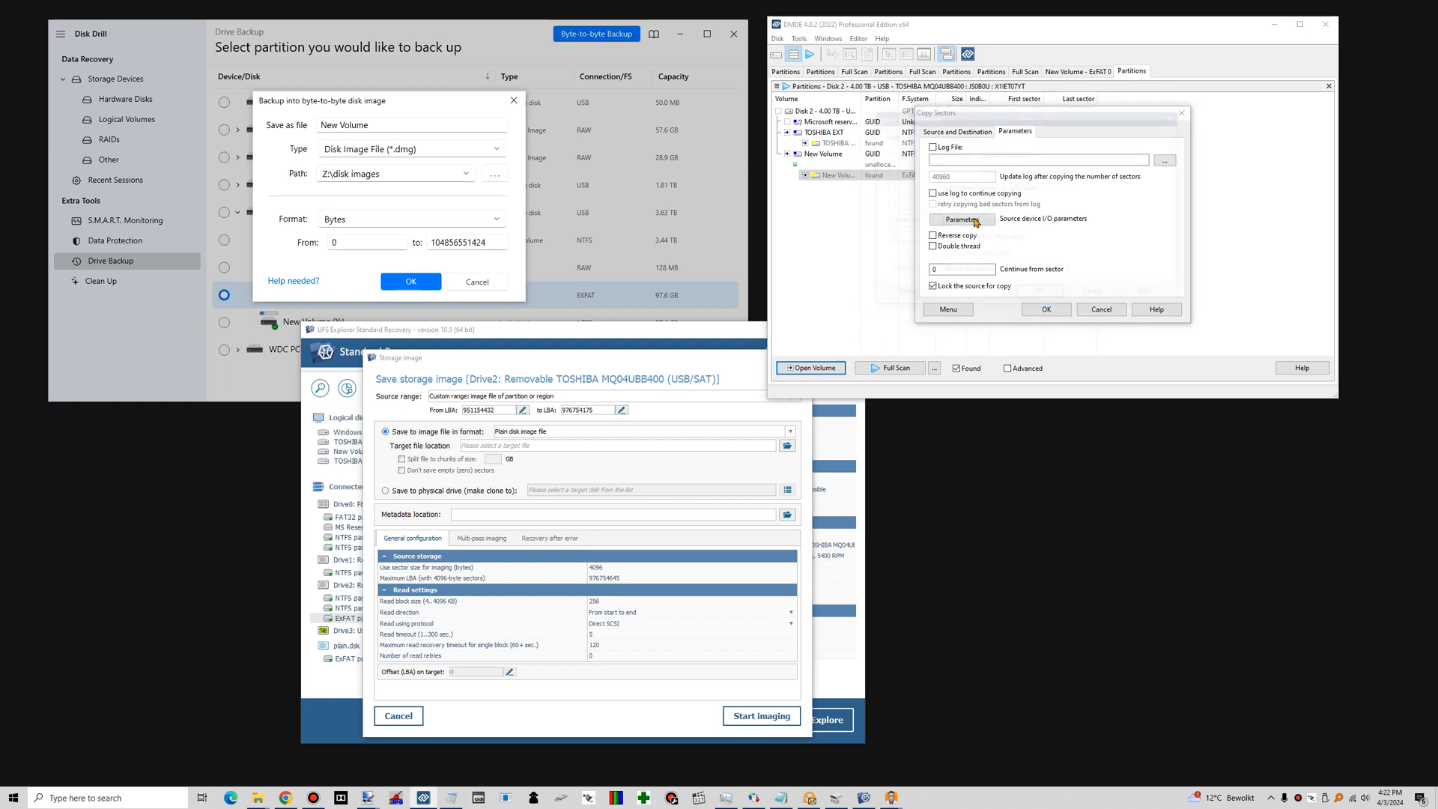
{"action": "left_click_drag", "start_coordinate": [1011, 124], "coordinate": [1042, 134]}
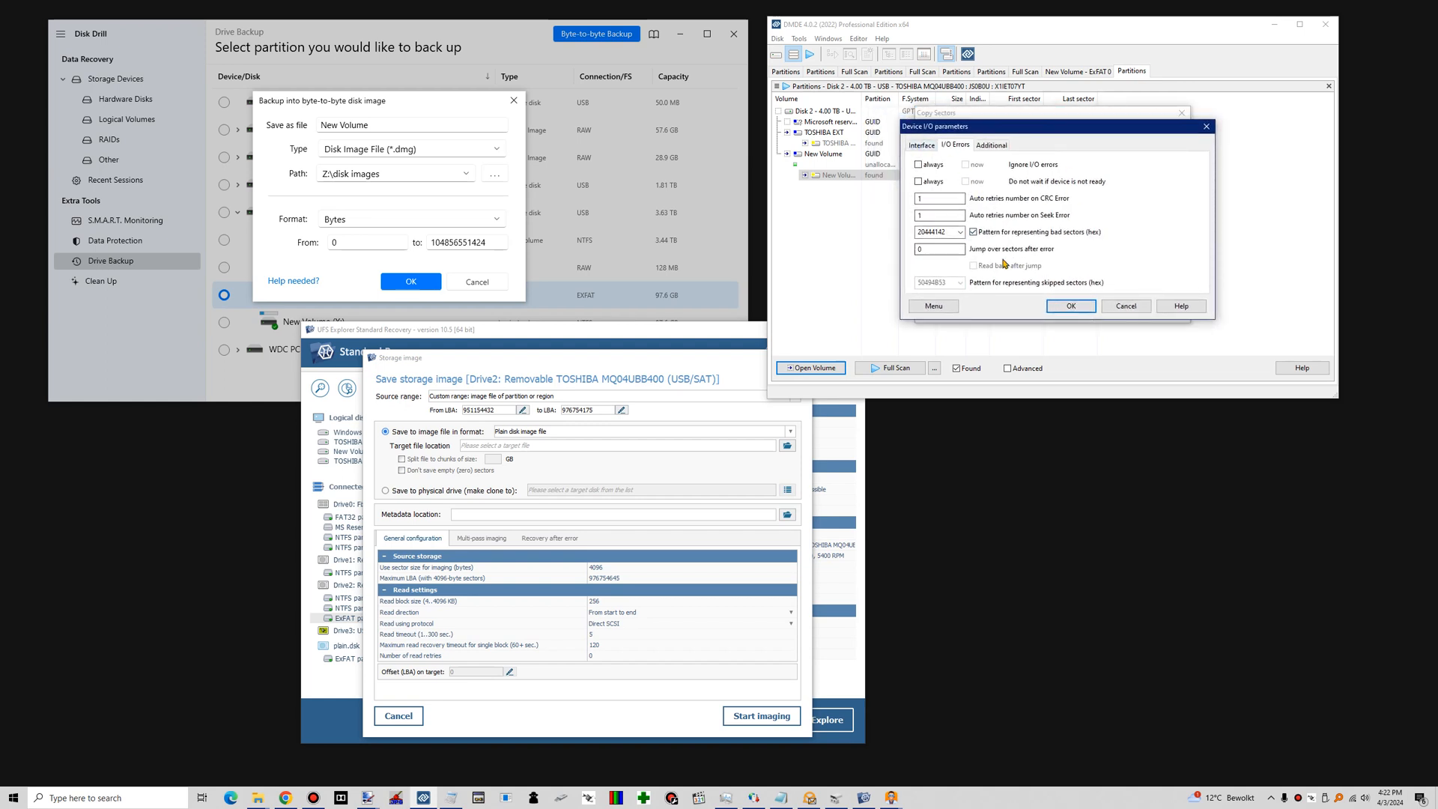
{"action": "left_click", "coordinate": [923, 146]}
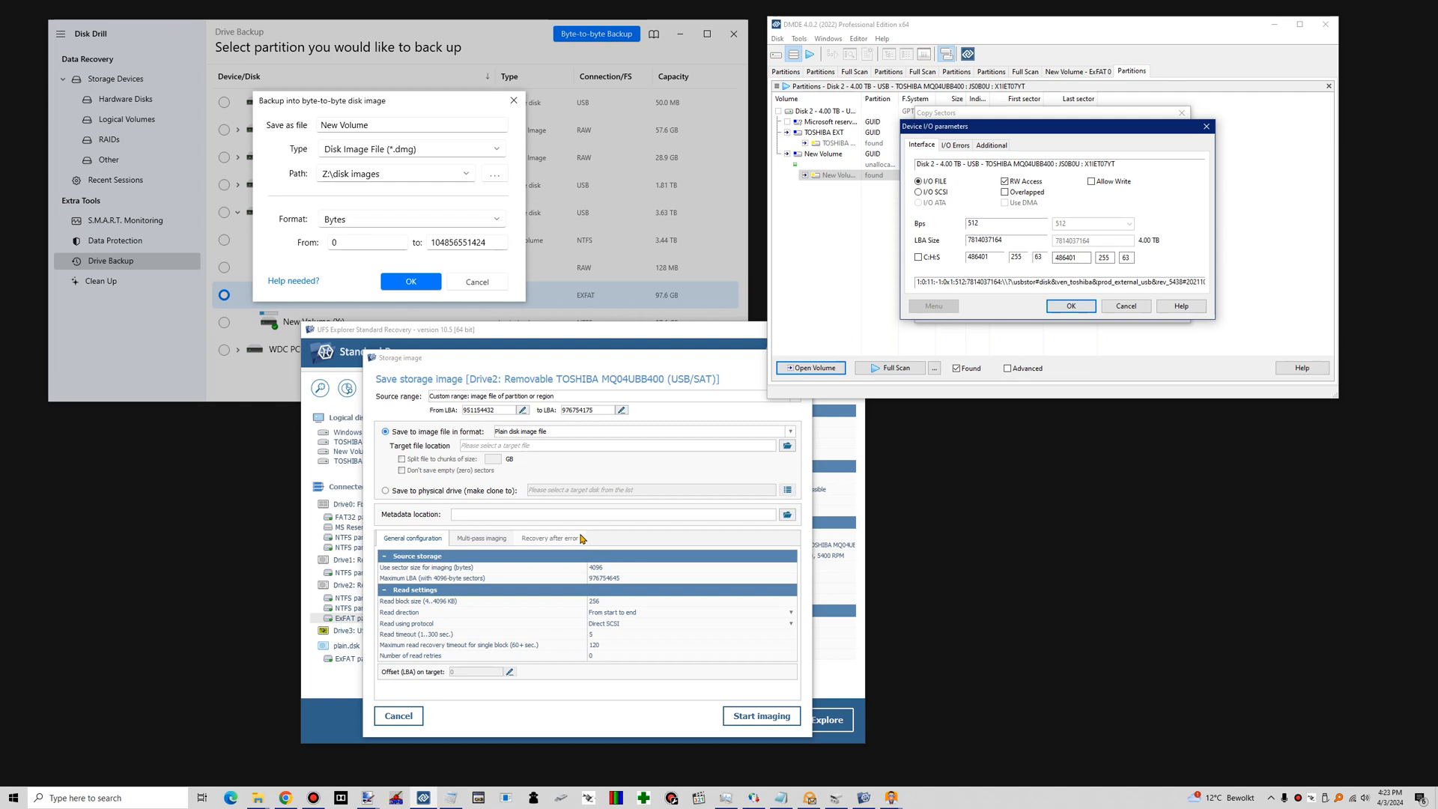
{"action": "left_click", "coordinate": [620, 625]}
{"action": "left_click", "coordinate": [936, 193]}
Examine the device's CRC error retries, sector jump after errors, interface choice and SCSI/ATA timeout settings
{"action": "left_click", "coordinate": [957, 146]}
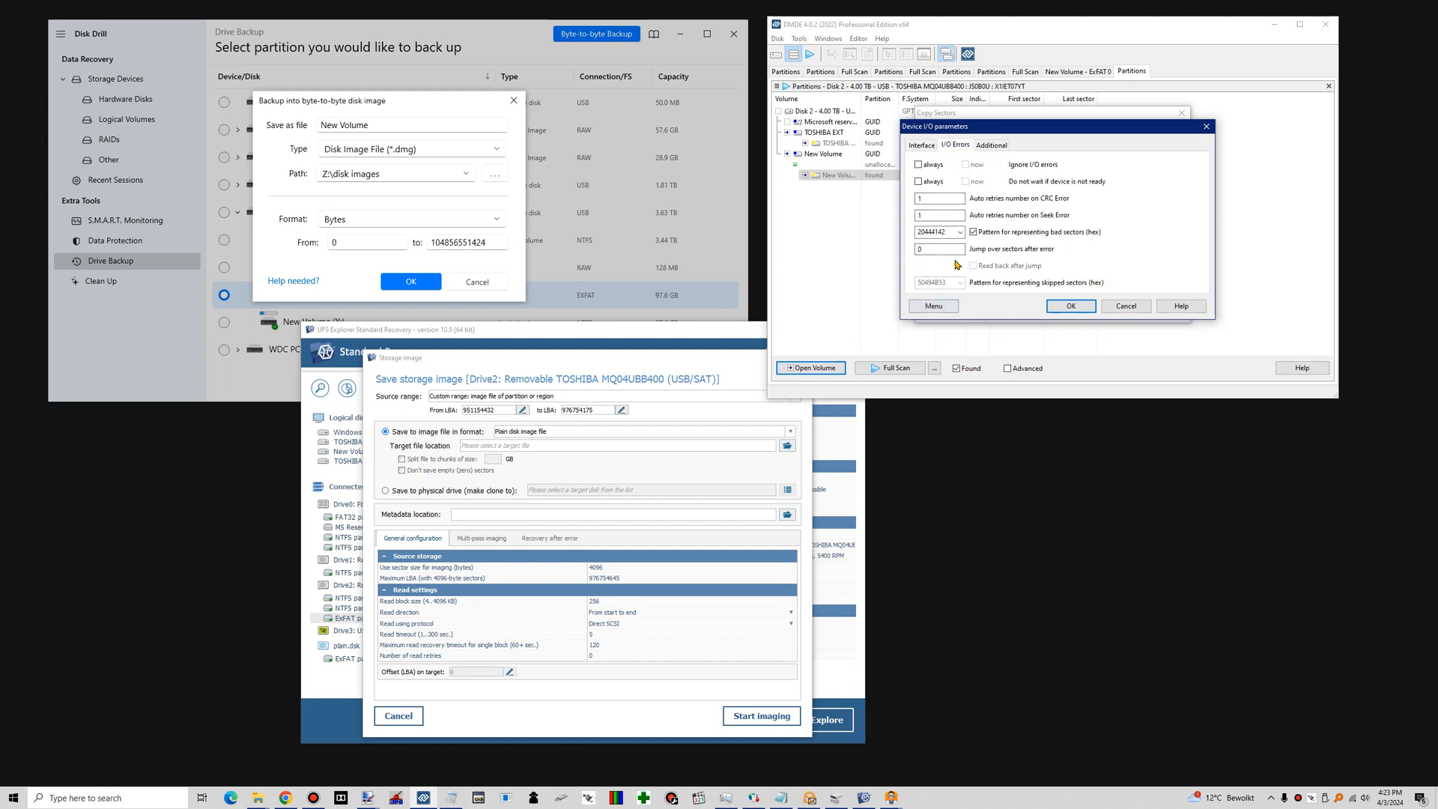
{"action": "left_click", "coordinate": [940, 201]}
{"action": "double_click", "coordinate": [940, 201]}
{"action": "double_click", "coordinate": [937, 250]}
{"action": "left_click", "coordinate": [922, 145]}
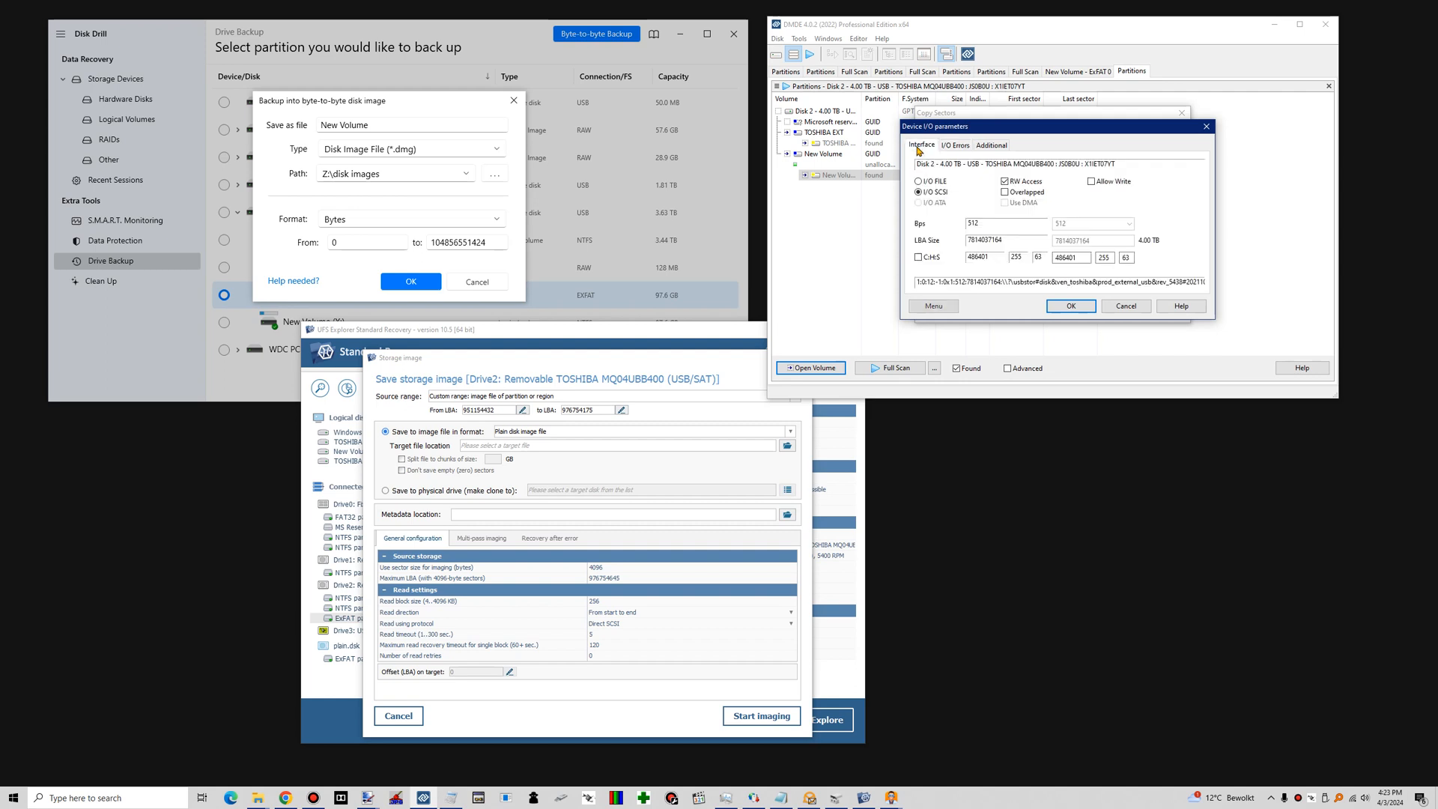
{"action": "left_click", "coordinate": [956, 146]}
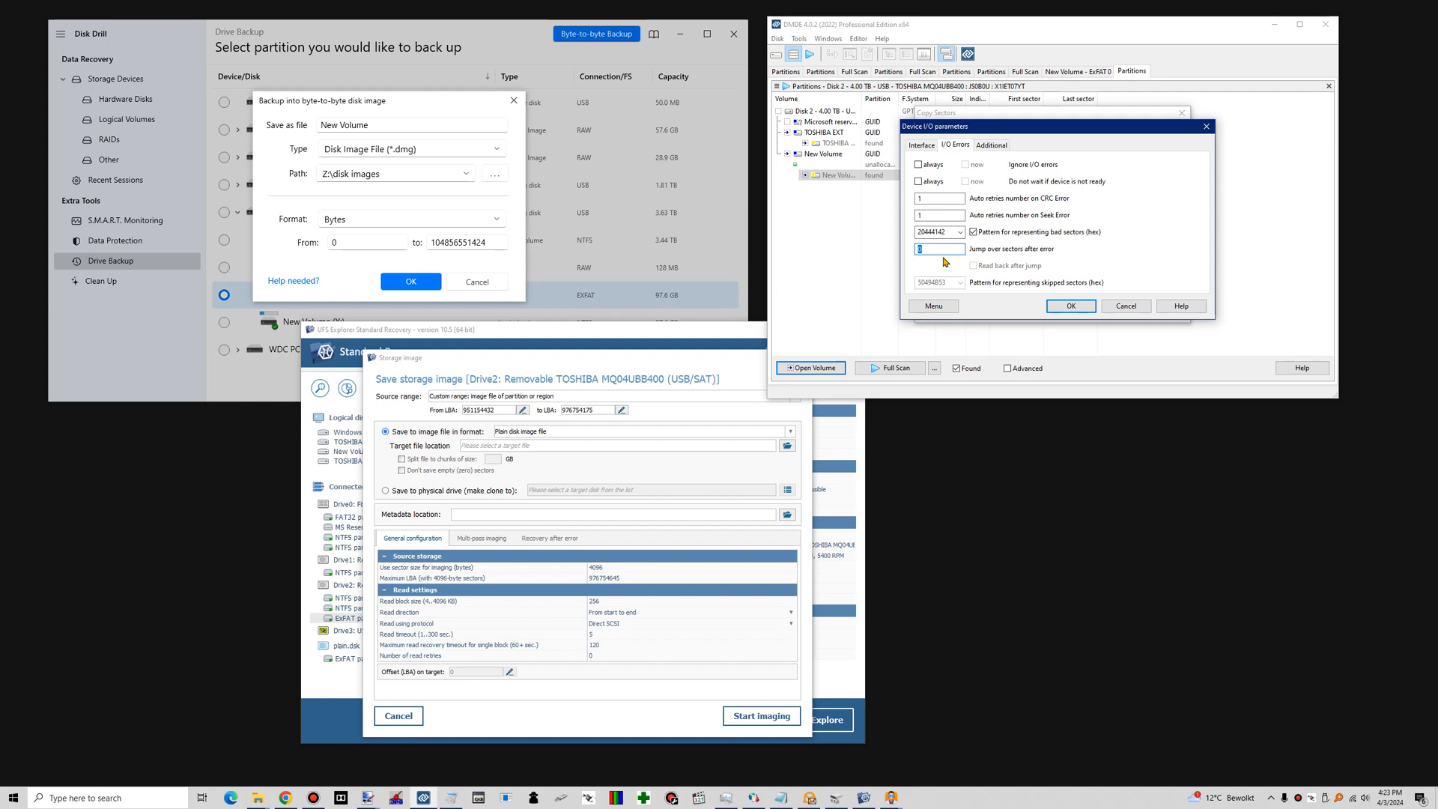
{"action": "left_click", "coordinate": [921, 146]}
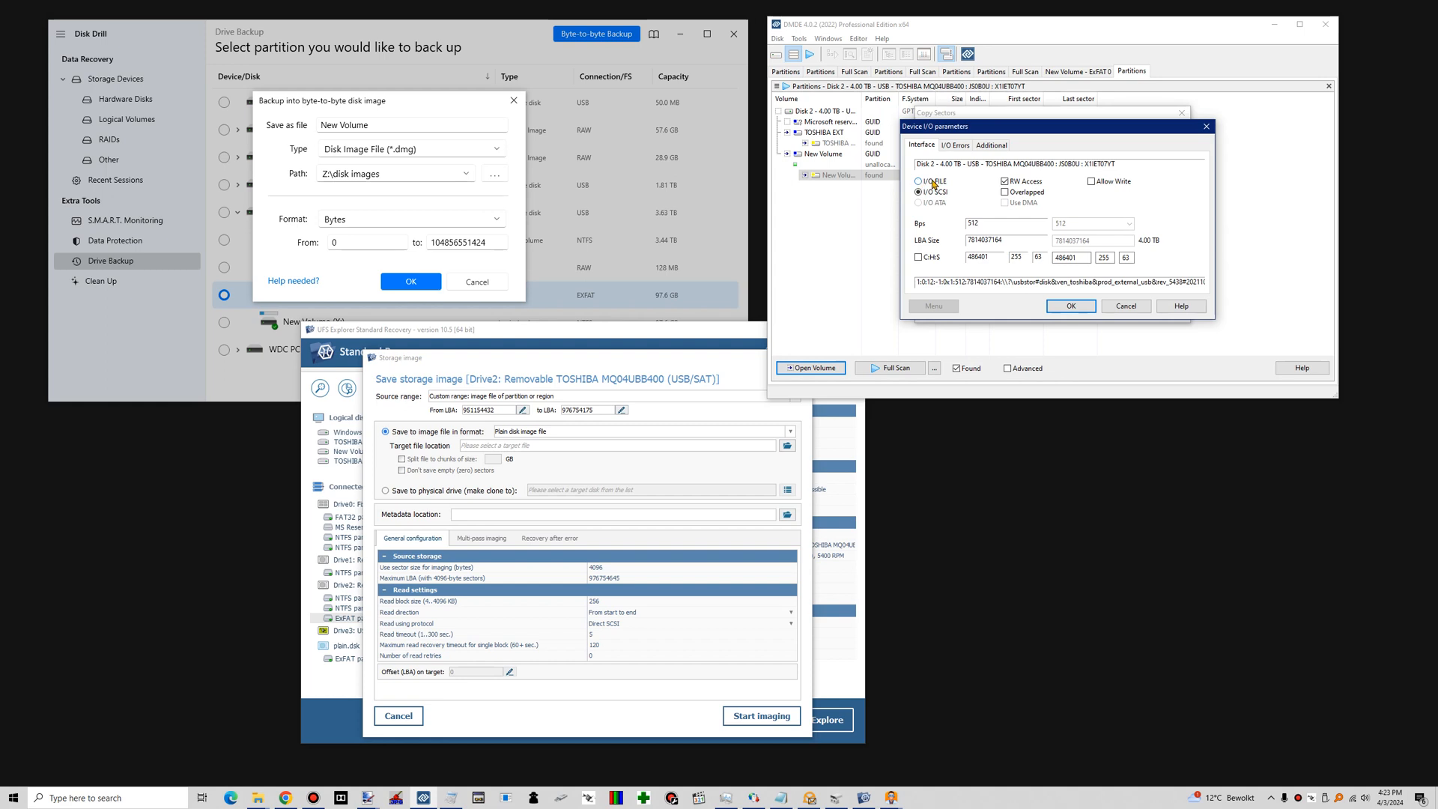
{"action": "left_click", "coordinate": [958, 146]}
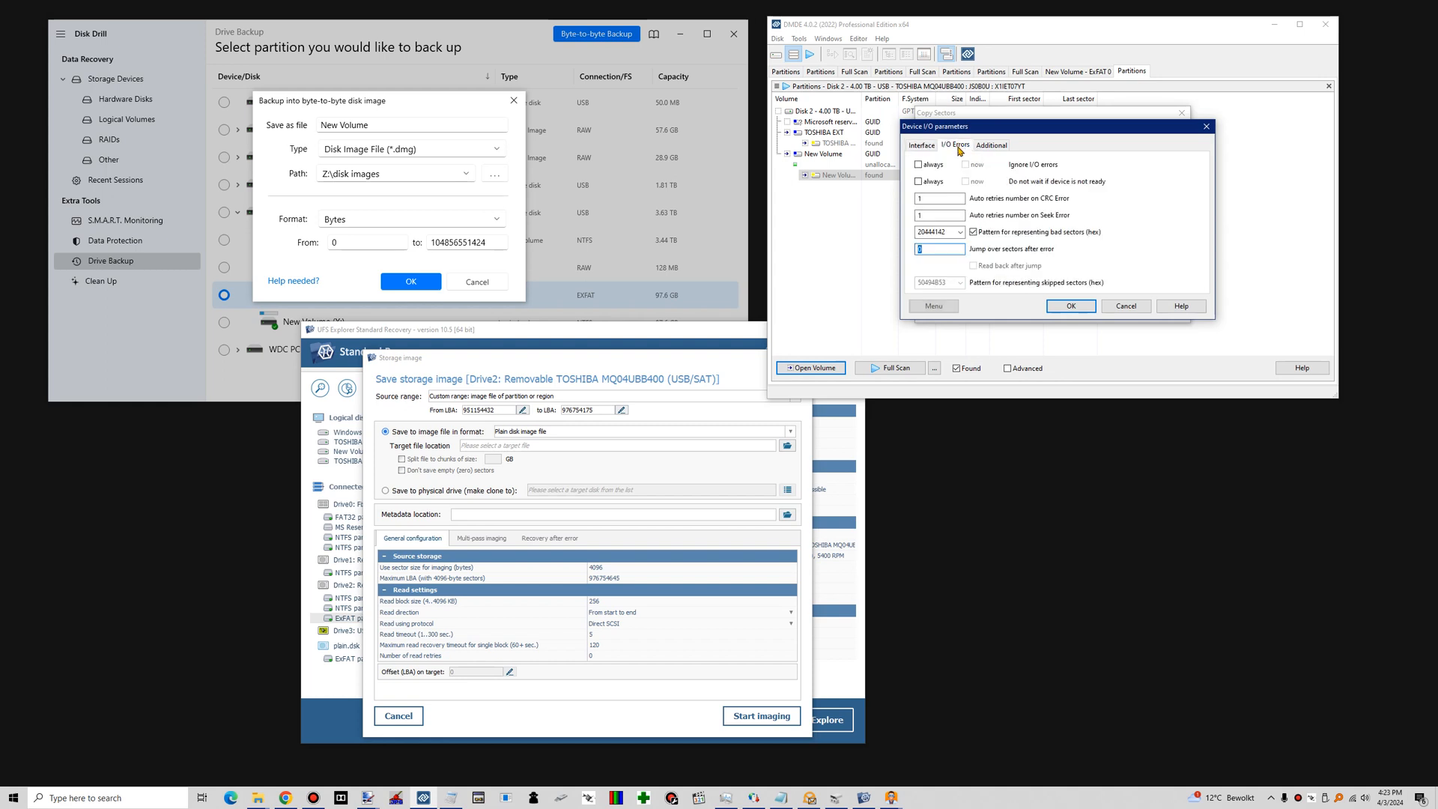
{"action": "left_click", "coordinate": [992, 145]}
{"action": "double_click", "coordinate": [941, 216]}
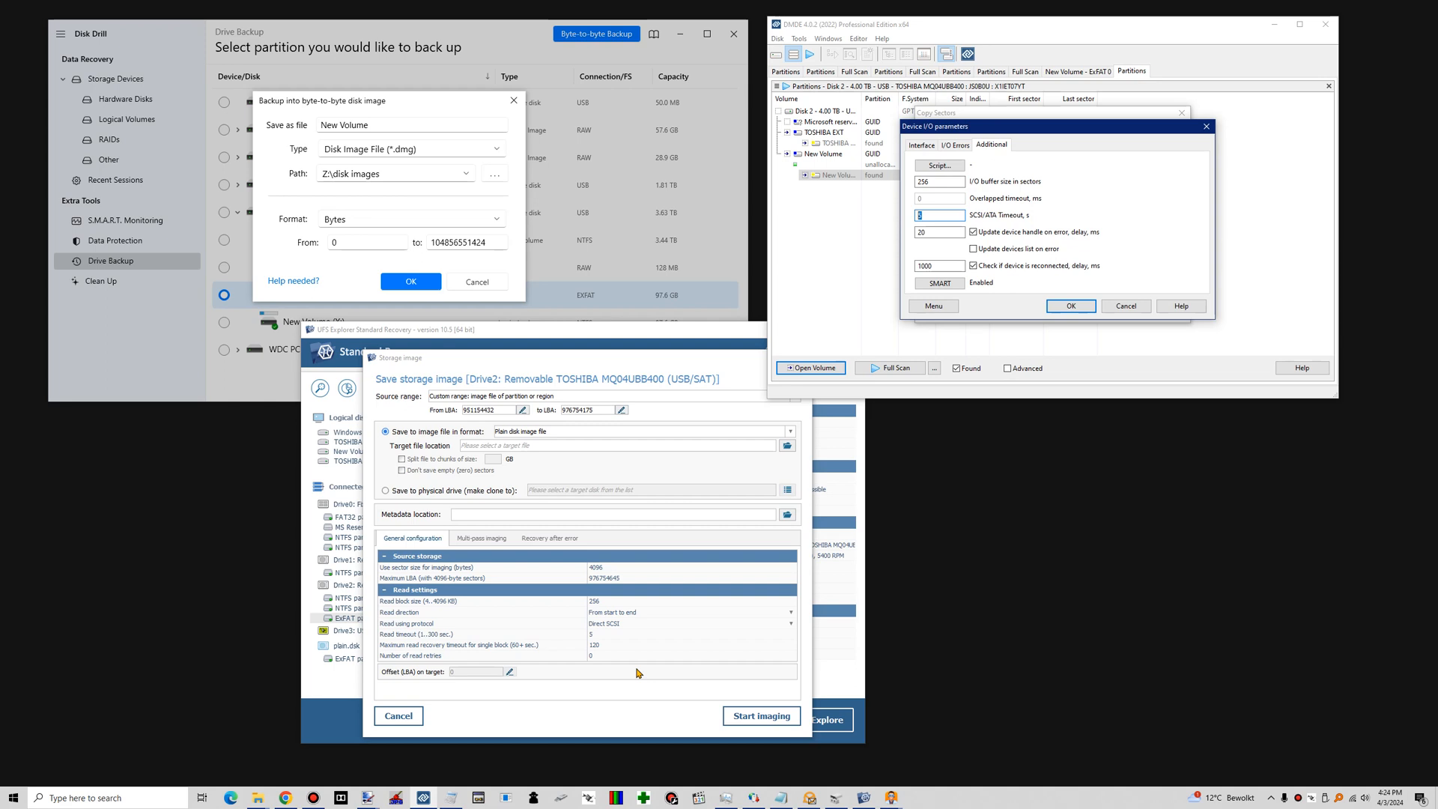
Switch to UFS Explorer and set the read timeout for the partition imaging to 1 second
{"action": "left_click", "coordinate": [601, 634]}
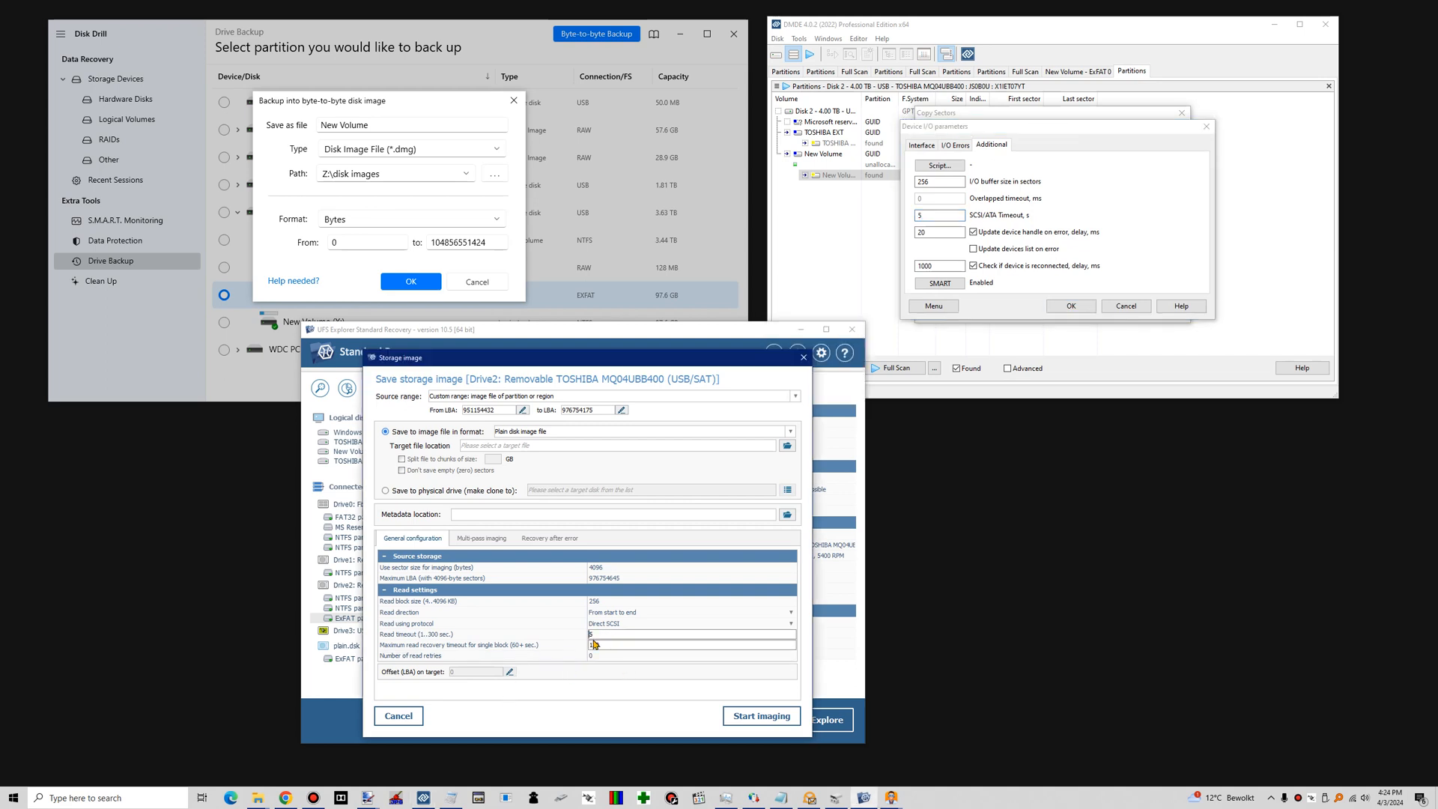
{"action": "left_click_drag", "start_coordinate": [596, 636], "coordinate": [588, 635]}
{"action": "type", "text": "1"}
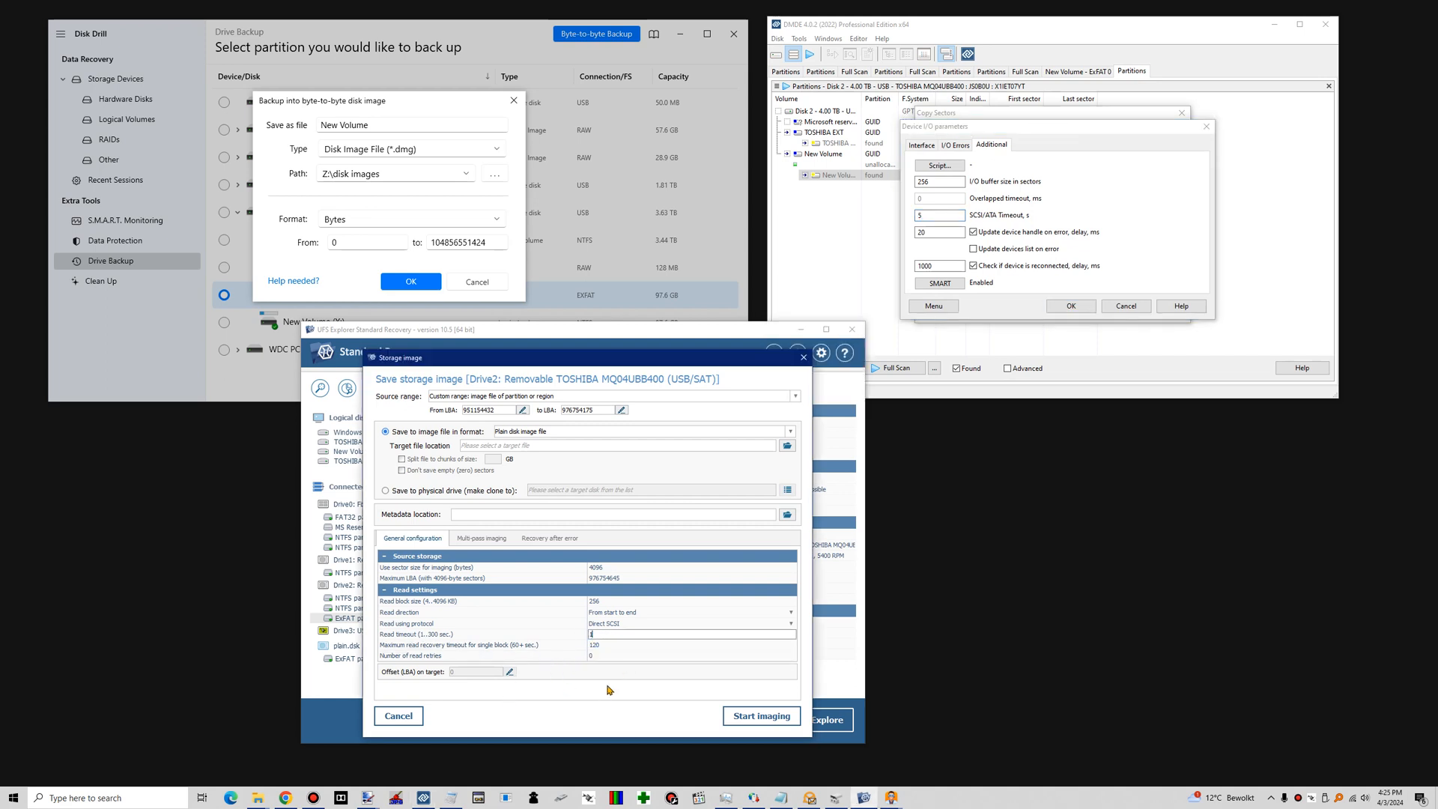
Set the number of read retries for the partition imaging to 1
{"action": "left_click", "coordinate": [641, 656]}
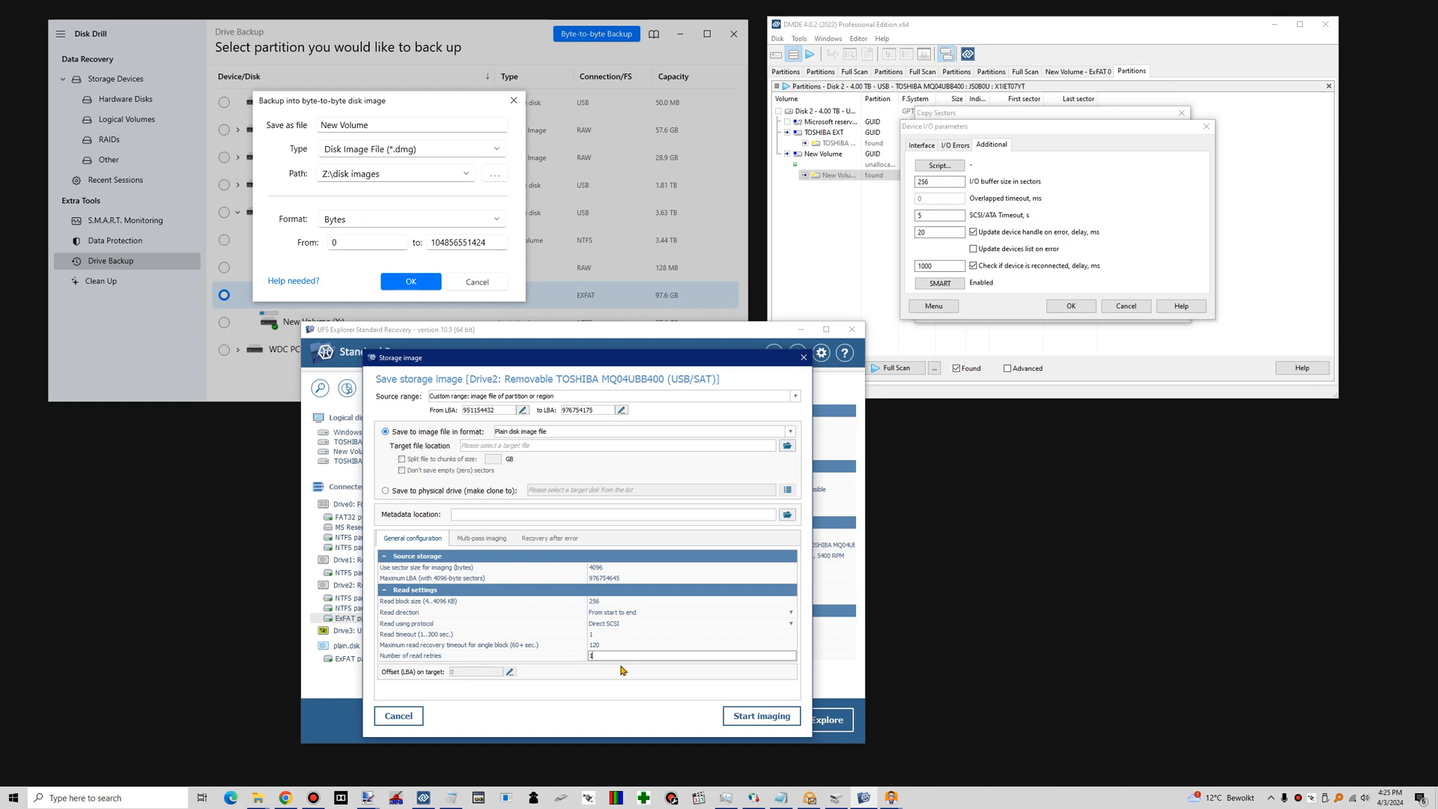
Check Disk Drill's byte-to-byte backup options, switch back to UFS Explorer and examine its multi-pass imaging settings
{"action": "left_click", "coordinate": [410, 111]}
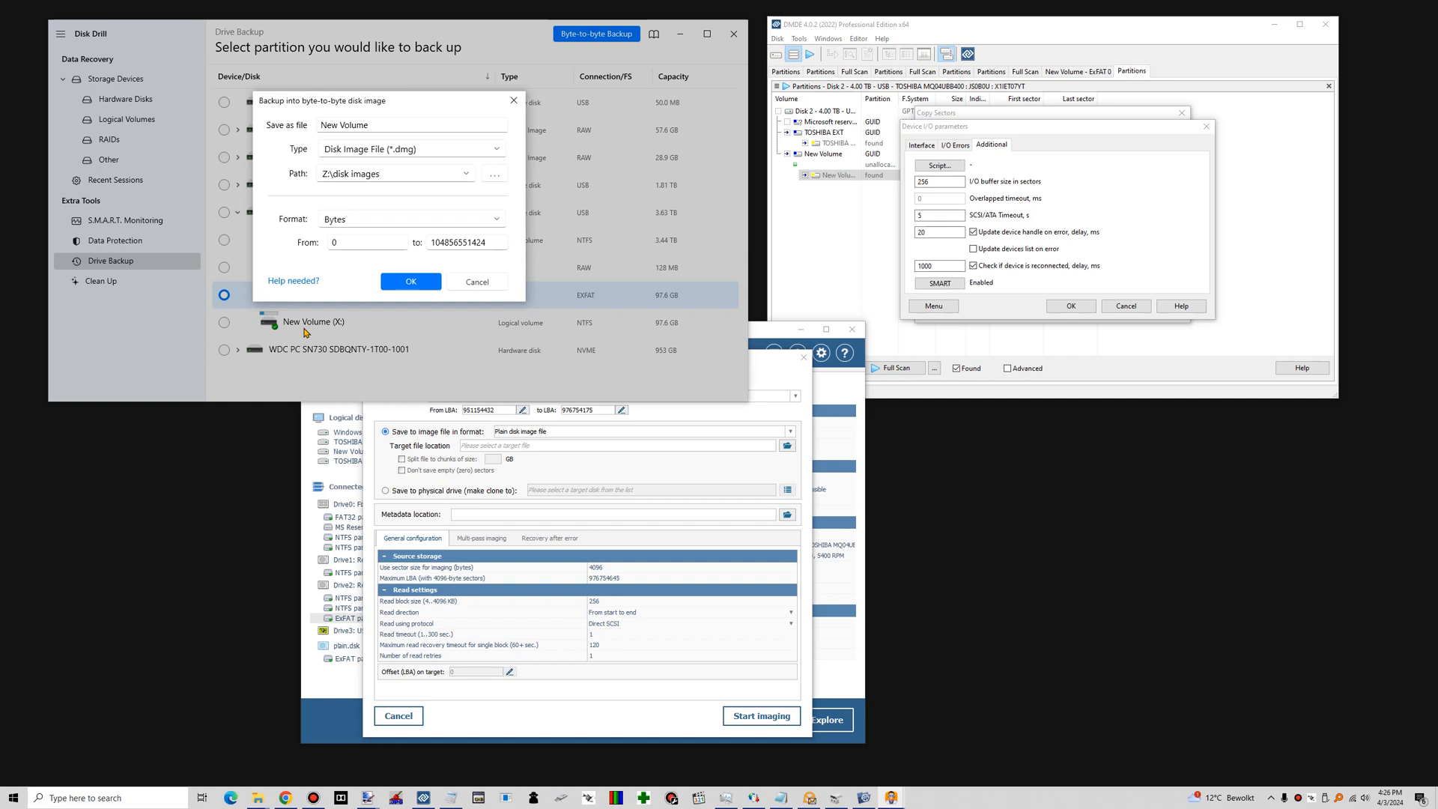
{"action": "left_click", "coordinate": [632, 721]}
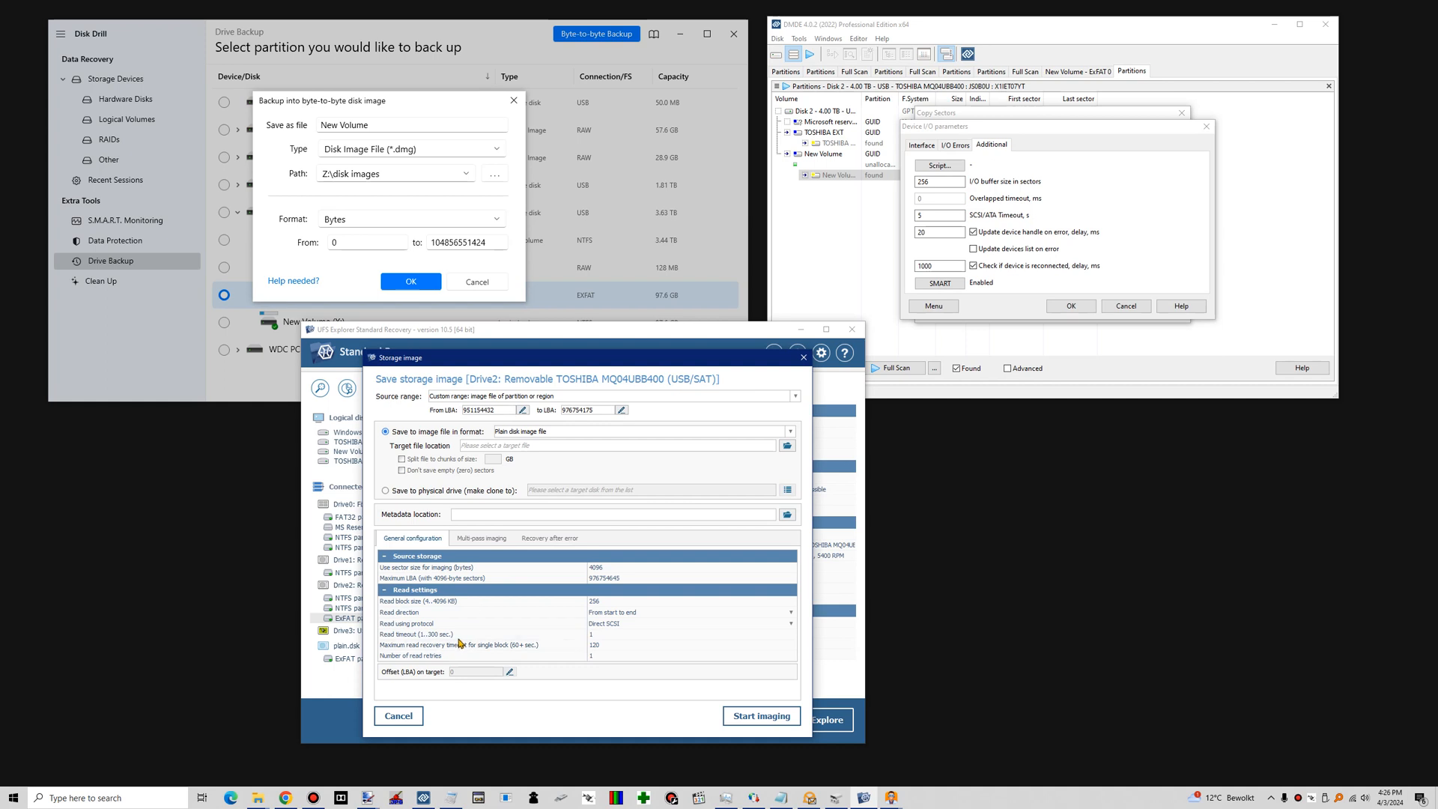
{"action": "left_click", "coordinate": [481, 539]}
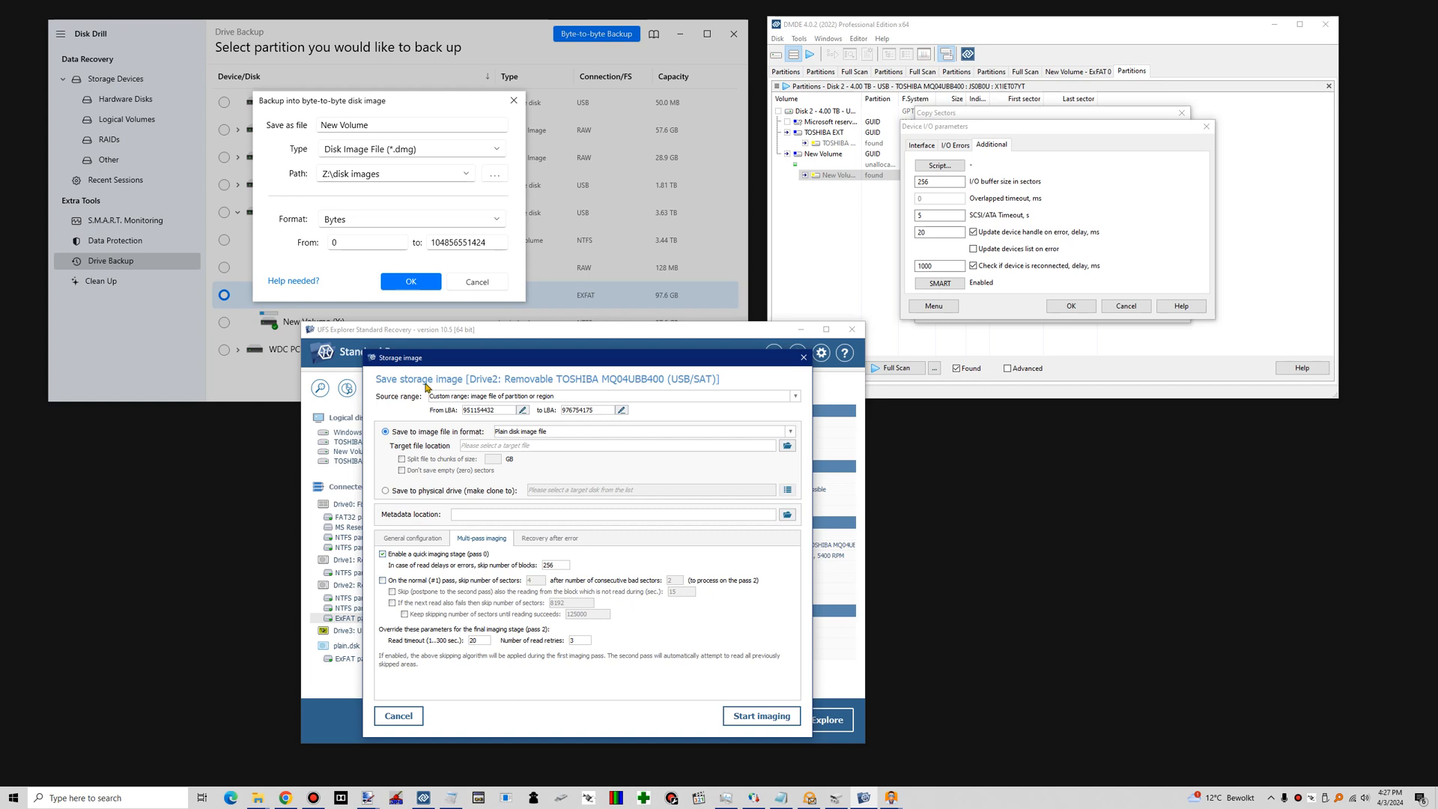
Switch to Disk Drill to review the New Volume disk image backup options against UFS Explorer's multi-pass imaging settings, ending in UFS Explorer
{"action": "left_click", "coordinate": [403, 104]}
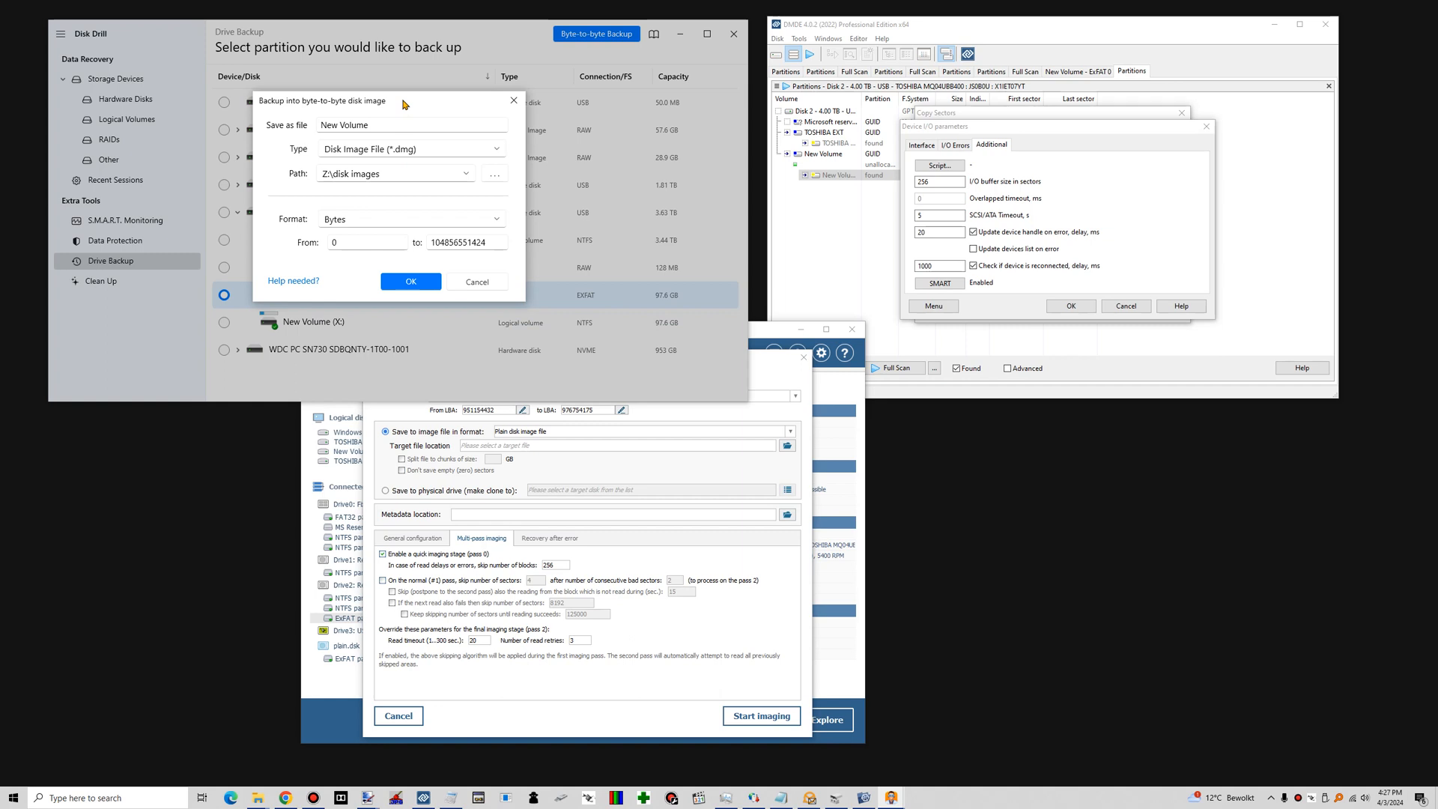
{"action": "left_click_drag", "start_coordinate": [404, 105], "coordinate": [389, 100]}
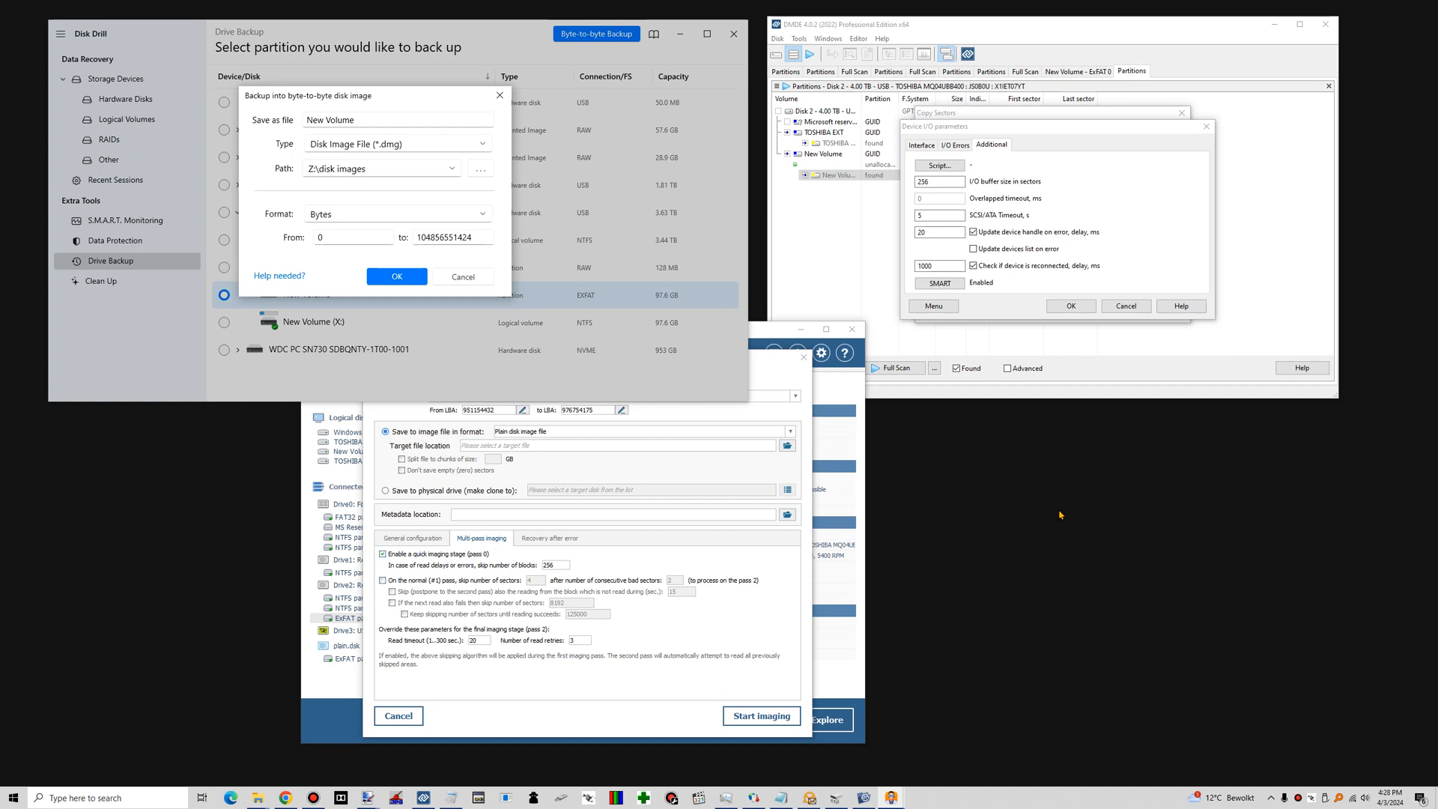
{"action": "left_click", "coordinate": [646, 727]}
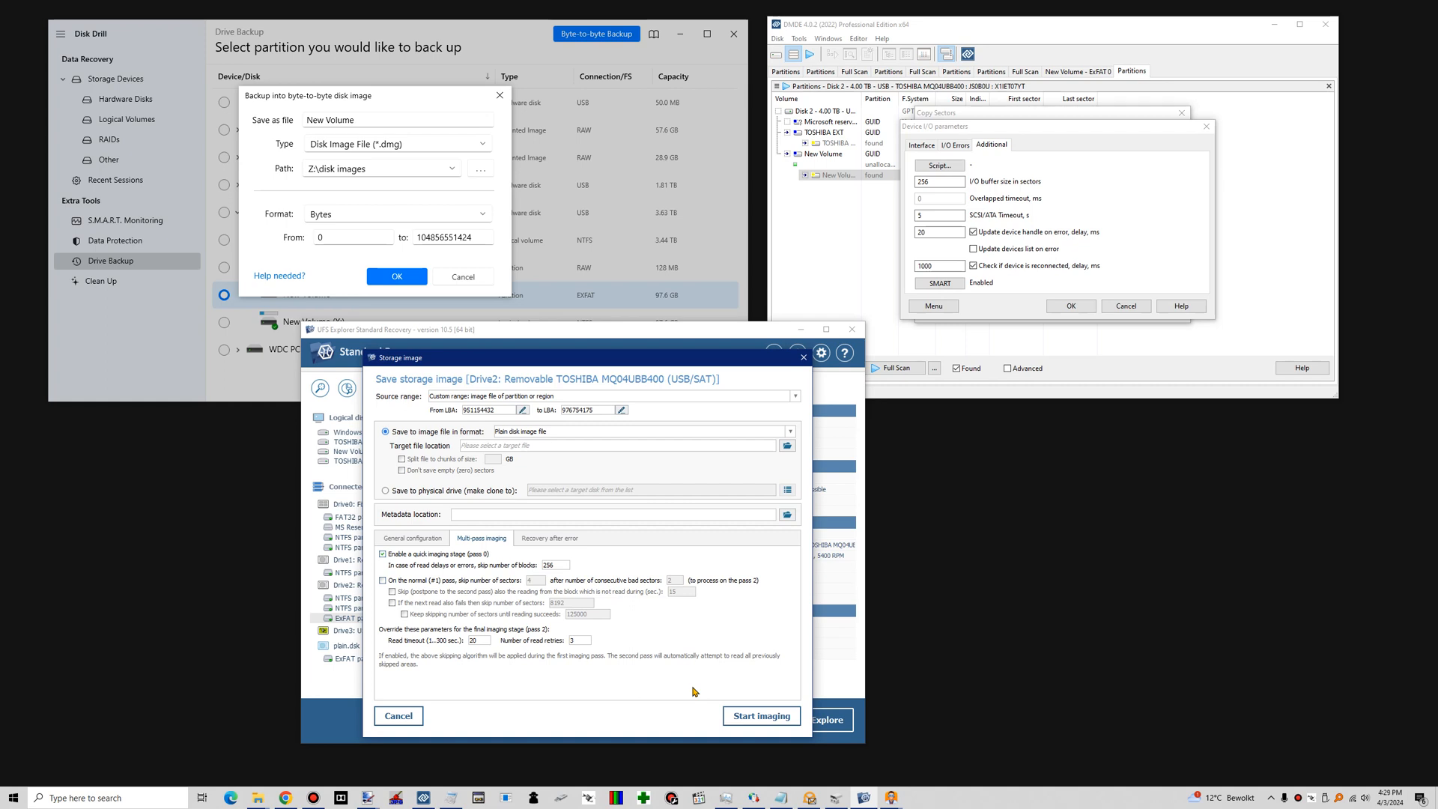
{"action": "left_click", "coordinate": [1299, 797]}
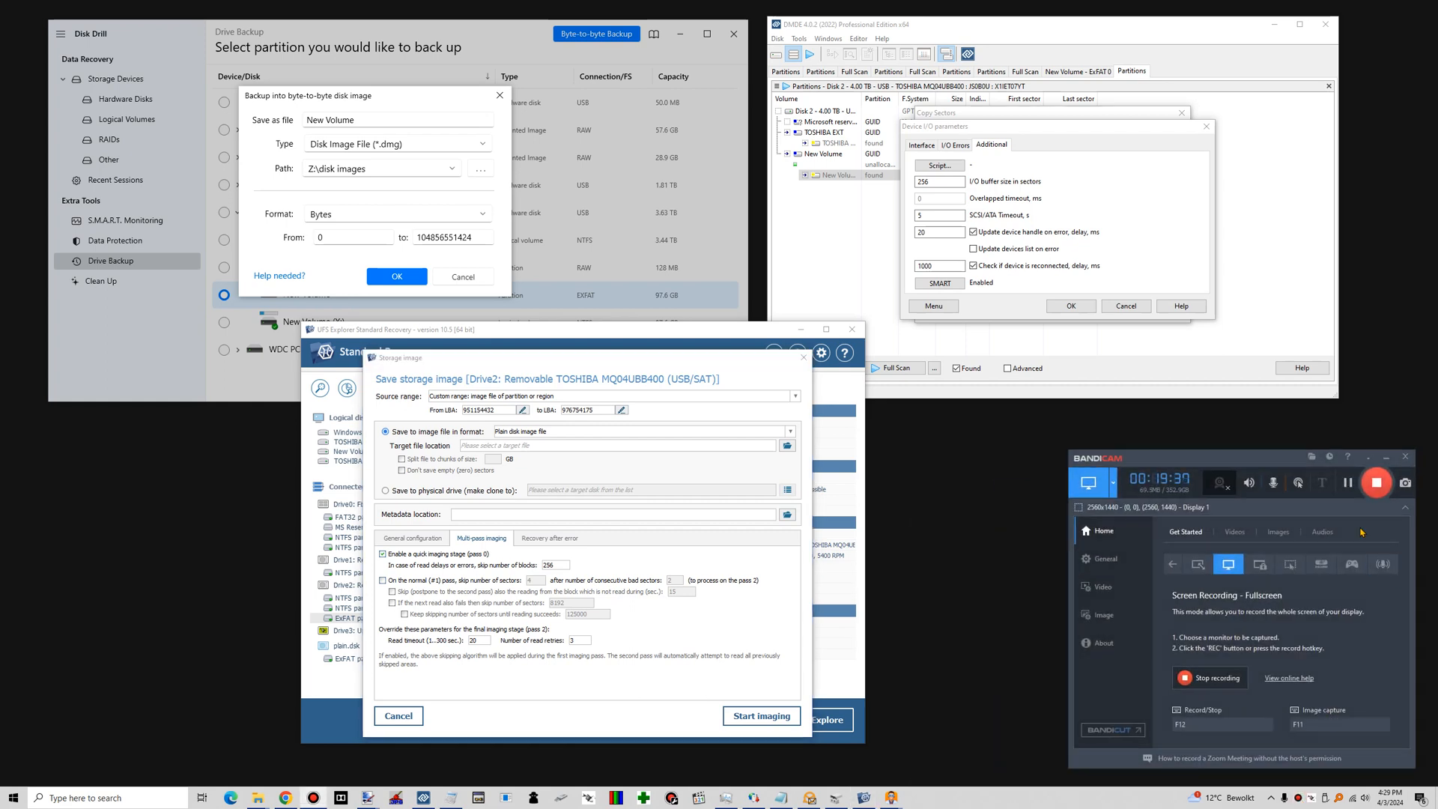